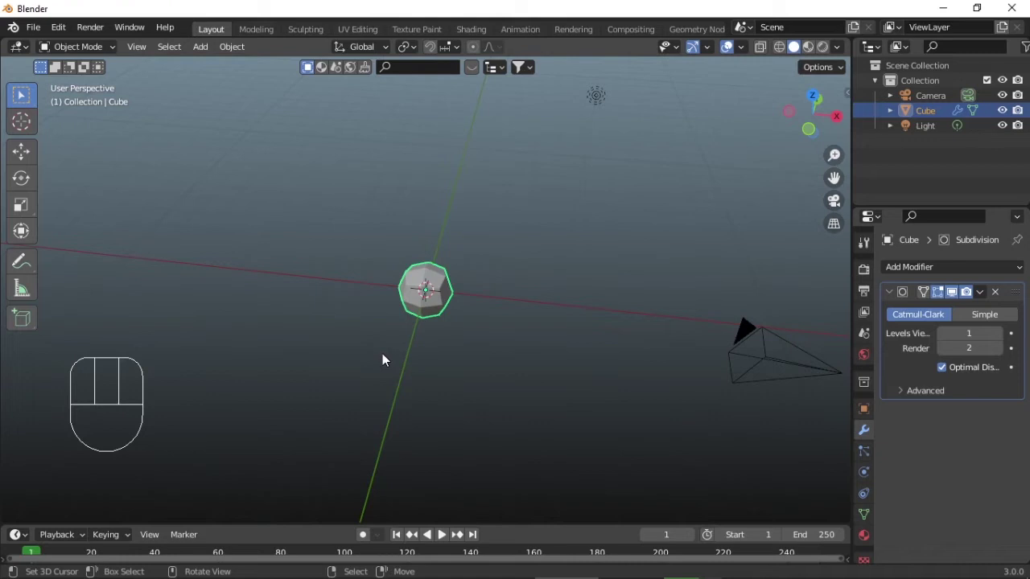
Compare the cube in front view with the Subdivision modifier's viewport display off and on.
{"action": "key", "text": "KP_1"}
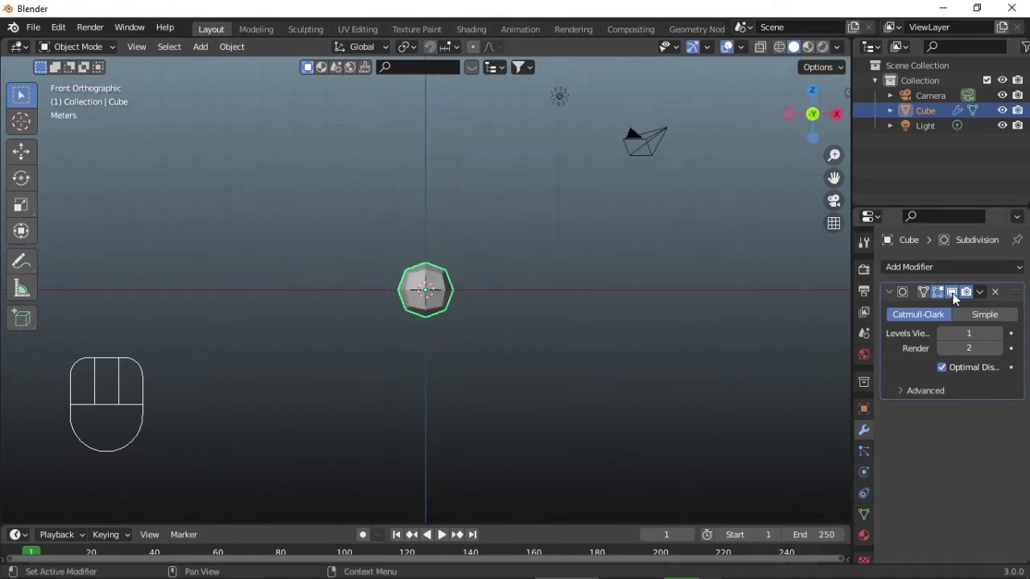
{"action": "left_click", "coordinate": [951, 293]}
{"action": "left_click", "coordinate": [949, 292]}
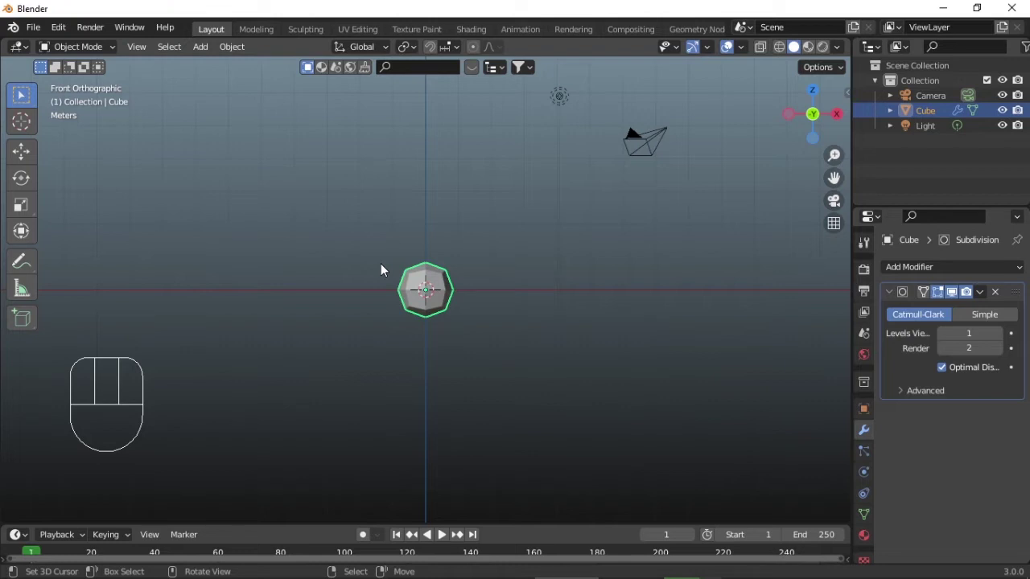
Reshape the subdivided cube into a rough, elongated rock by moving its vertices with proportional editing in Edit Mode.
{"action": "key", "text": "Tab"}
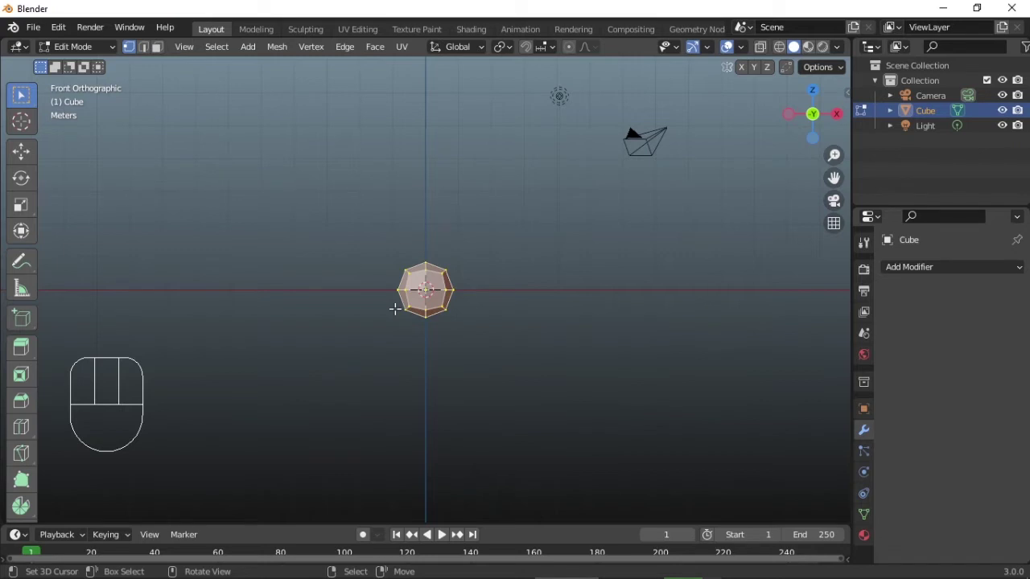
{"action": "key", "text": "o"}
{"action": "scroll", "coordinate": [471, 392], "scroll_direction": "up", "scroll_amount": 3}
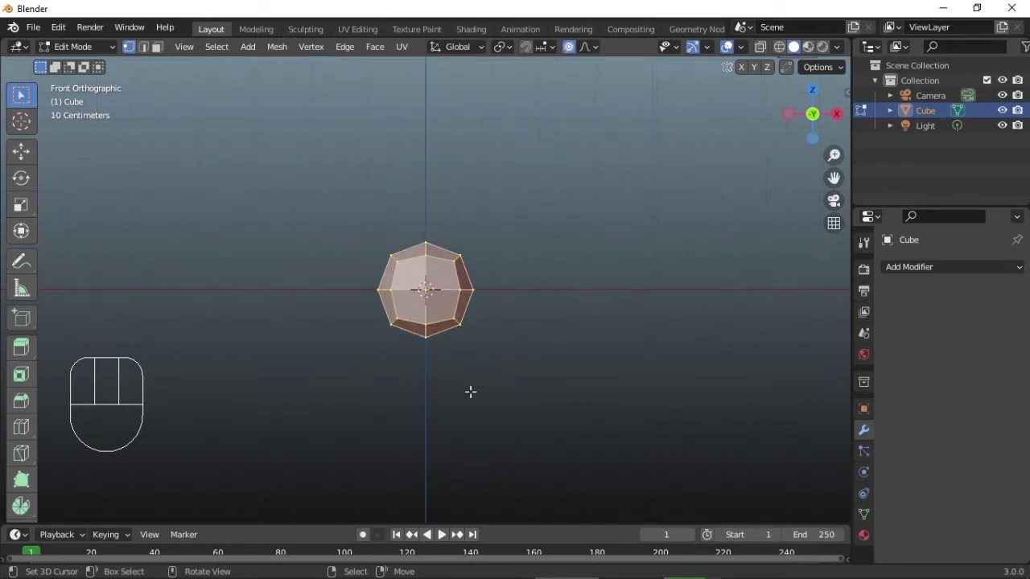
{"action": "left_click", "coordinate": [471, 392]}
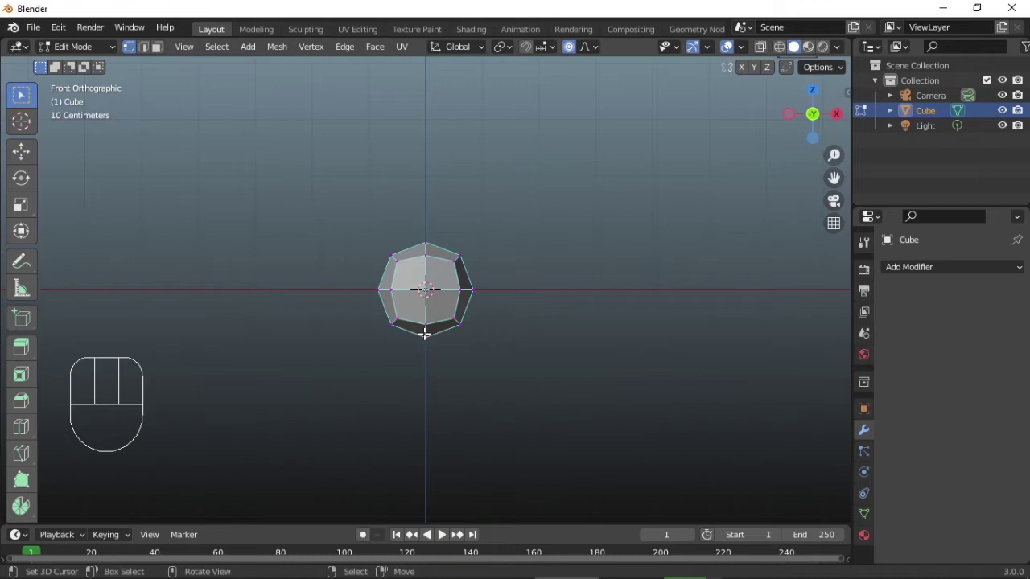
{"action": "left_click_drag", "start_coordinate": [473, 240], "coordinate": [493, 293]}
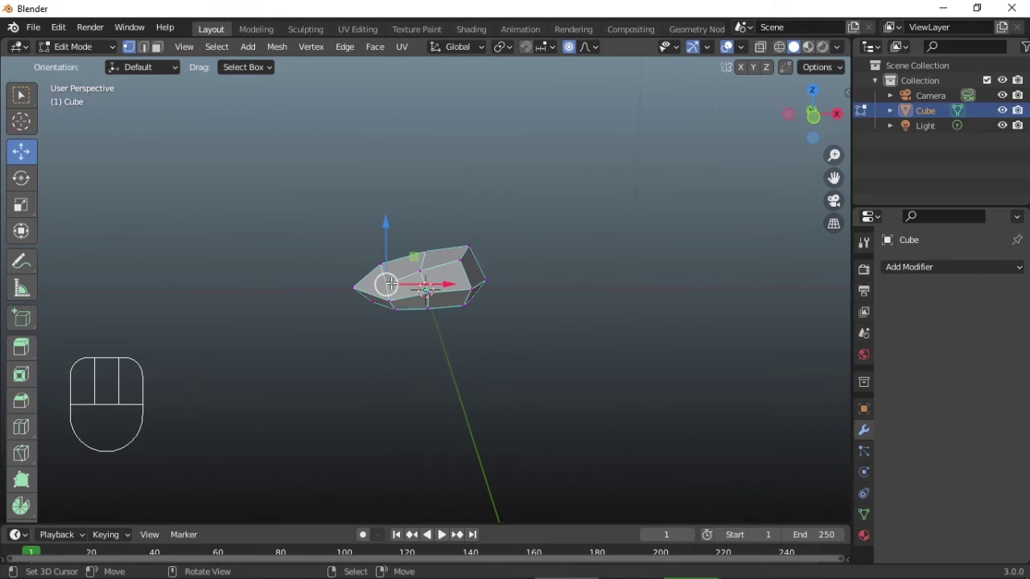
{"action": "middle_click_drag", "start_coordinate": [643, 326], "coordinate": [308, 373]}
{"action": "key", "text": "a"}
{"action": "key", "text": "KP_1"}
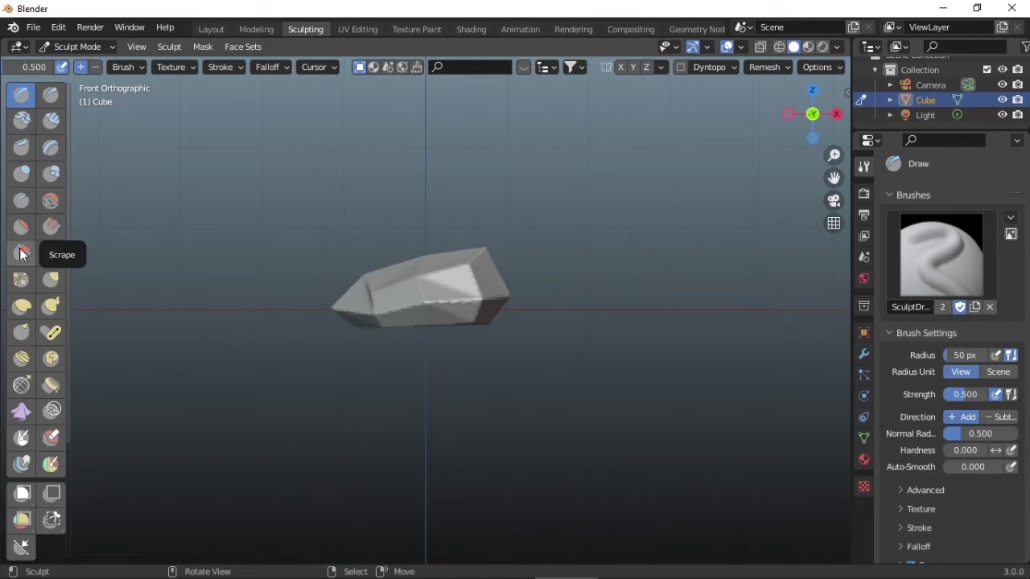
Flatten the rock's edges and surfaces from several sides with the Scrape brush at 0.700 strength.
{"action": "left_click", "coordinate": [21, 254]}
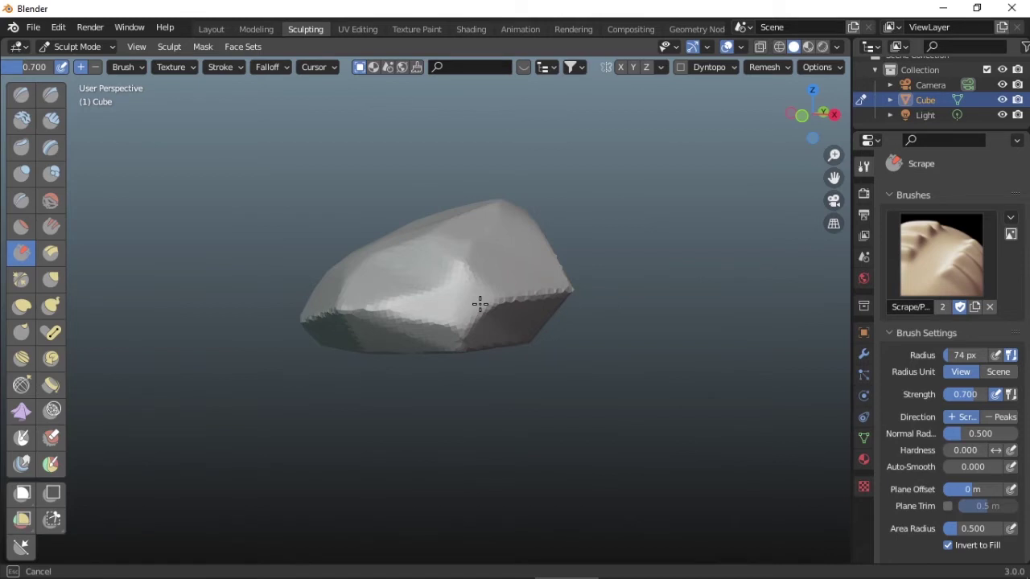
{"action": "middle_click_drag", "start_coordinate": [479, 303], "coordinate": [437, 303]}
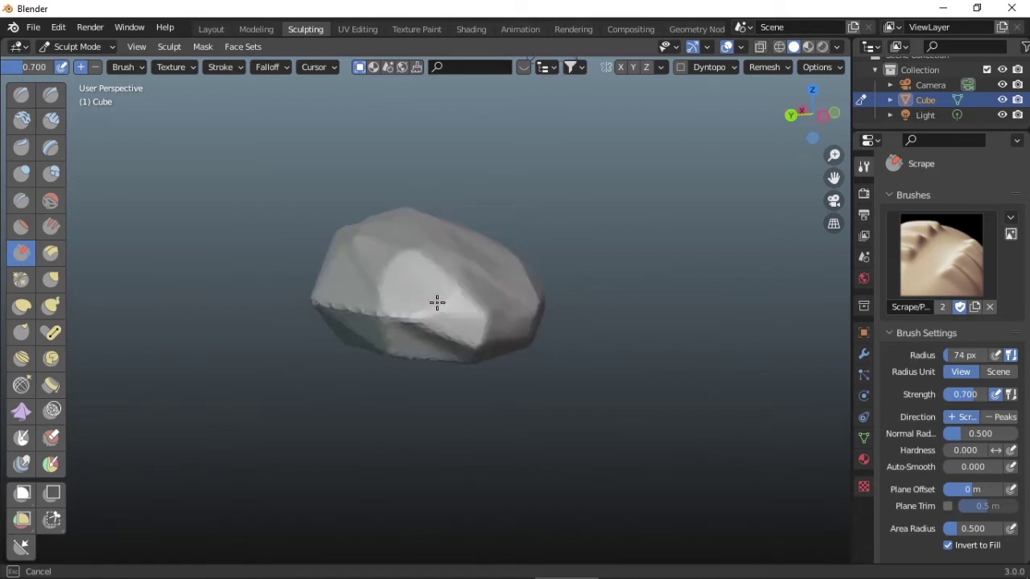
{"action": "left_click_drag", "start_coordinate": [437, 302], "coordinate": [368, 322]}
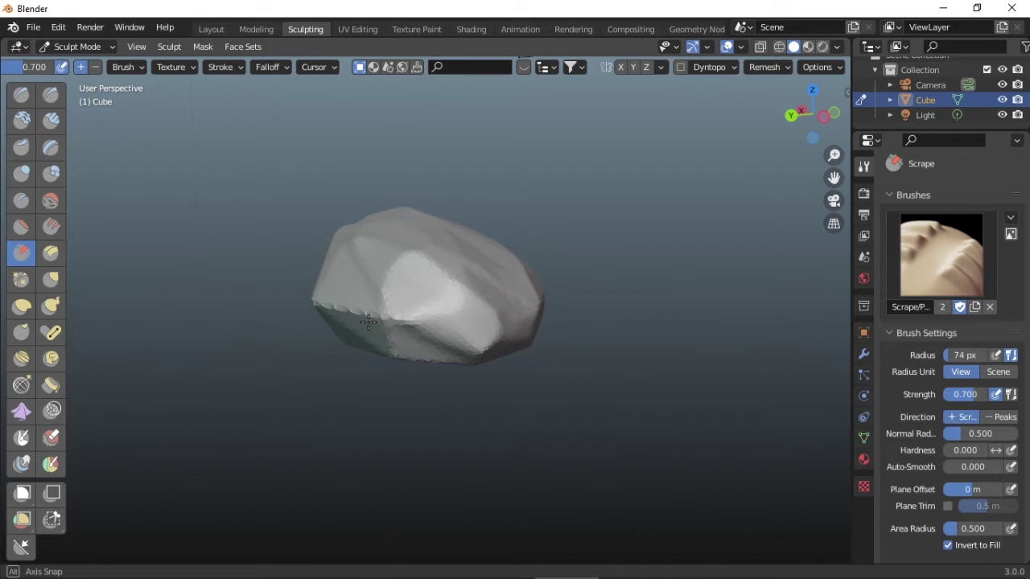
{"action": "middle_click_drag", "start_coordinate": [368, 321], "coordinate": [447, 341]}
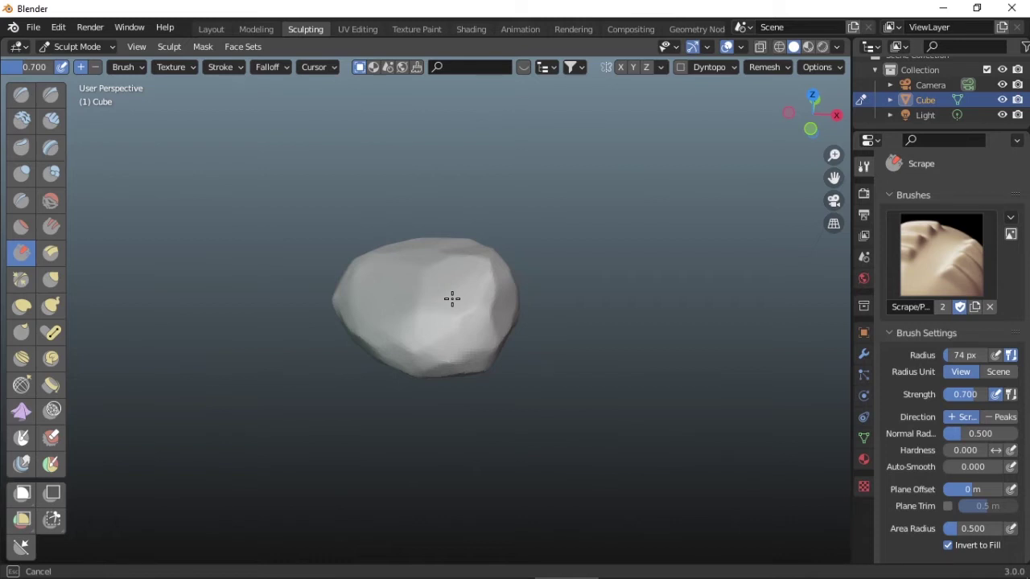
{"action": "middle_click_drag", "start_coordinate": [451, 299], "coordinate": [346, 183]}
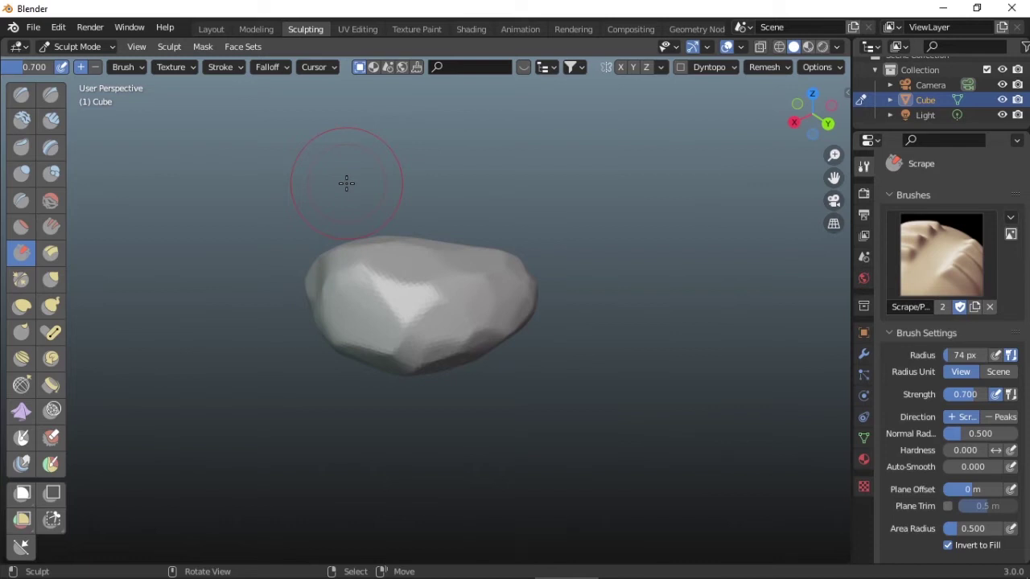
{"action": "middle_click_drag", "start_coordinate": [346, 183], "coordinate": [382, 345]}
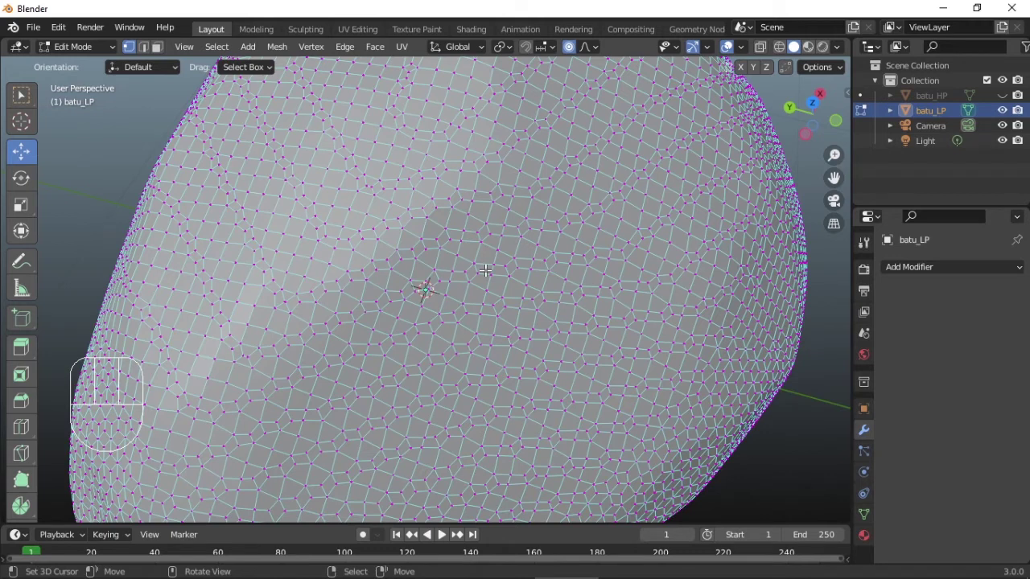
Return batu_LP to Object Mode and switch to the UV Editing workspace.
{"action": "scroll", "coordinate": [485, 271], "scroll_direction": "down", "scroll_amount": 8}
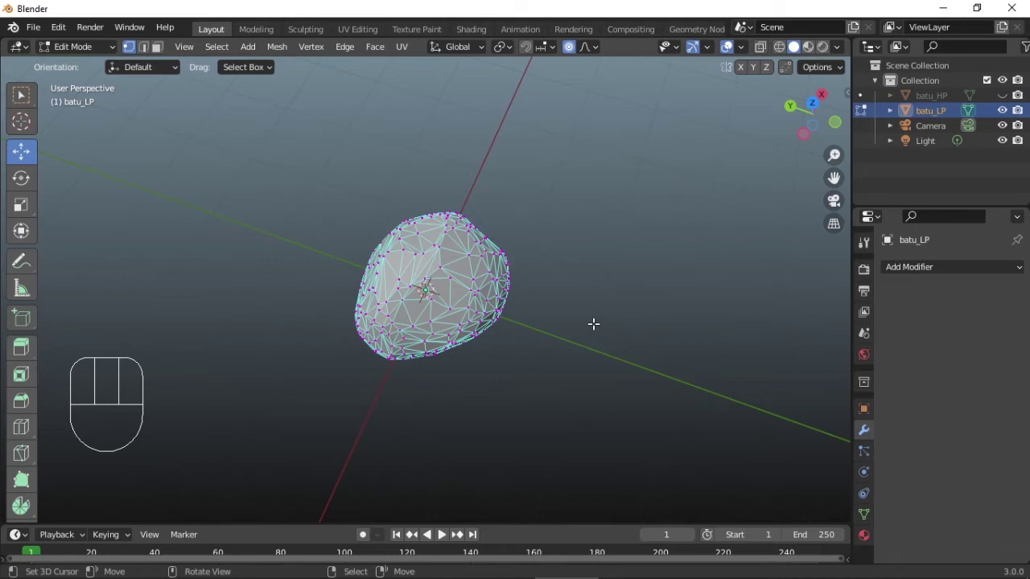
{"action": "key", "text": "Tab"}
{"action": "middle_click_drag", "start_coordinate": [593, 324], "coordinate": [469, 289]}
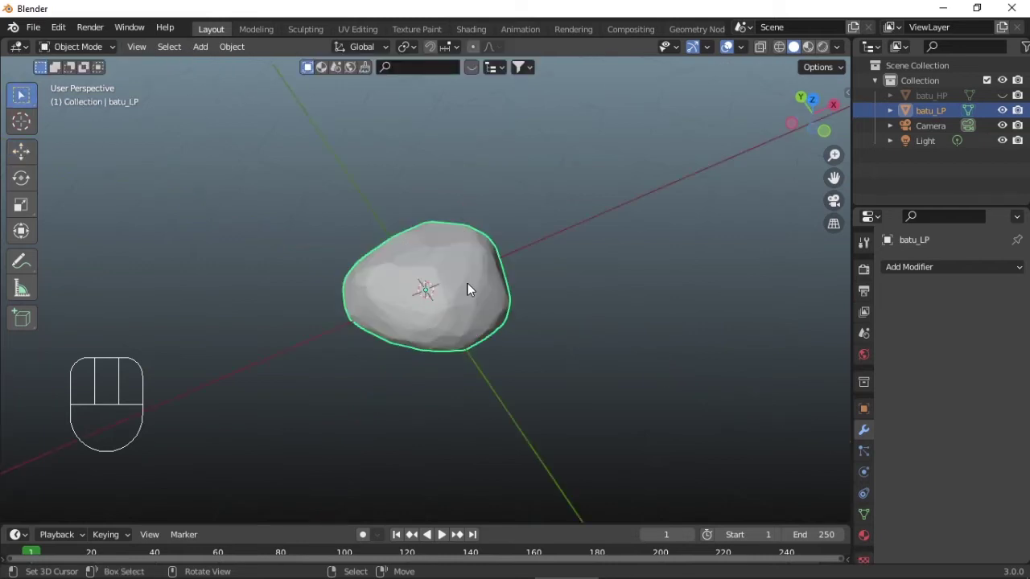
{"action": "left_click", "coordinate": [354, 29]}
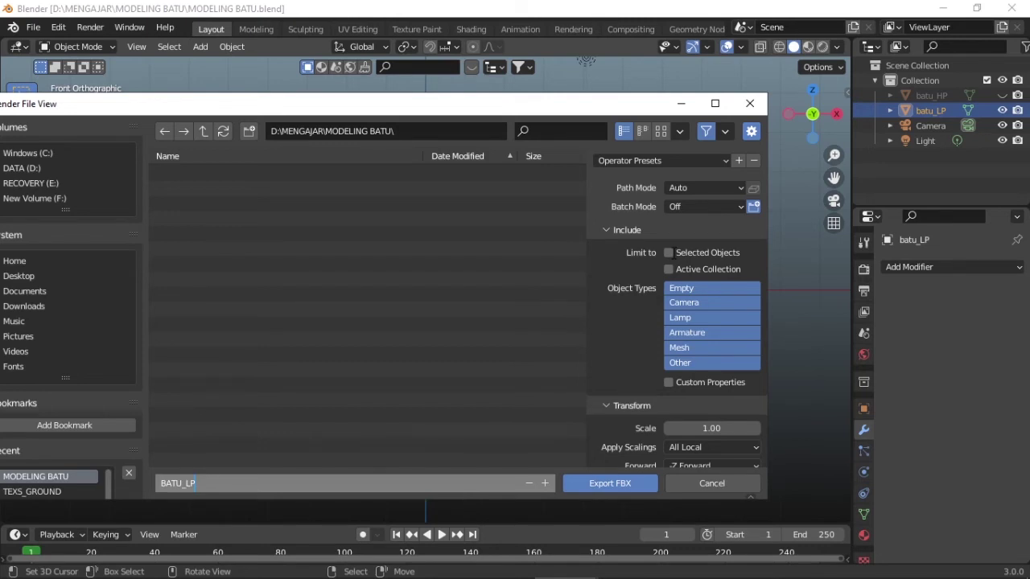
Export the low-poly rock as FBX file BATU_LP, and hide batu_LP while showing and selecting batu_HP.
{"action": "key", "text": "Return"}
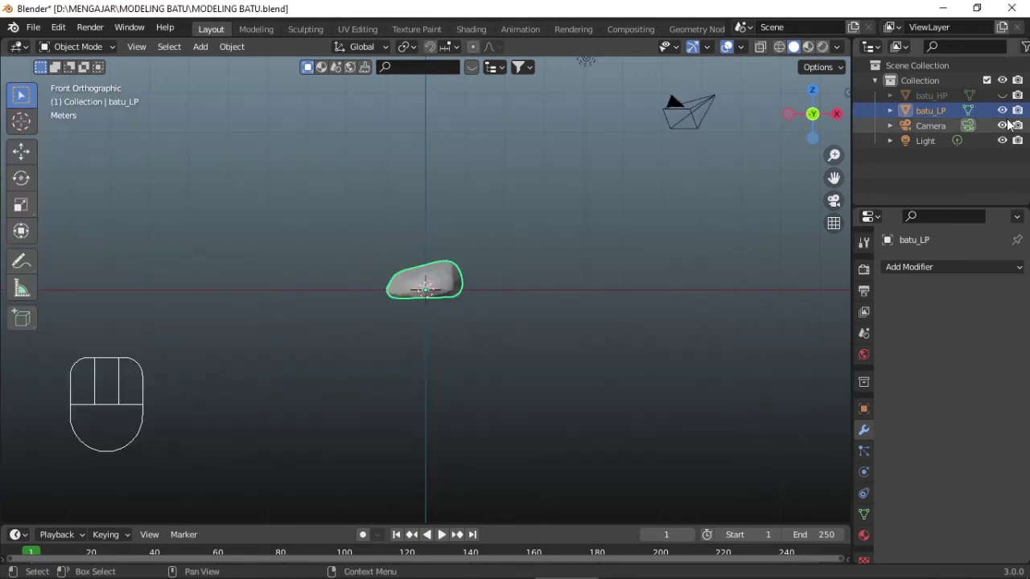
{"action": "left_click", "coordinate": [1003, 111]}
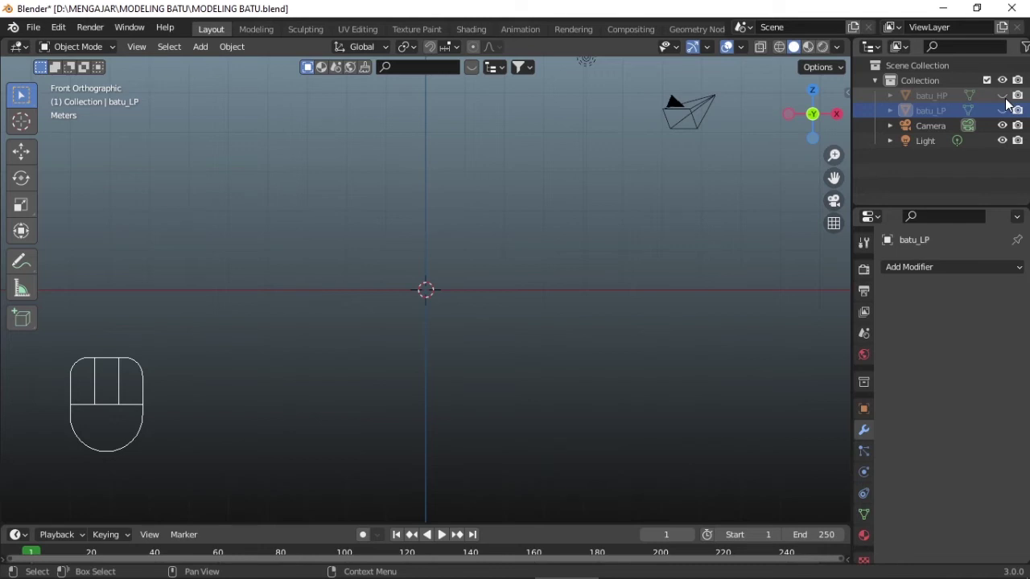
{"action": "left_click", "coordinate": [1002, 95]}
{"action": "left_click", "coordinate": [931, 95]}
{"action": "middle_click_drag", "start_coordinate": [483, 289], "coordinate": [527, 303]}
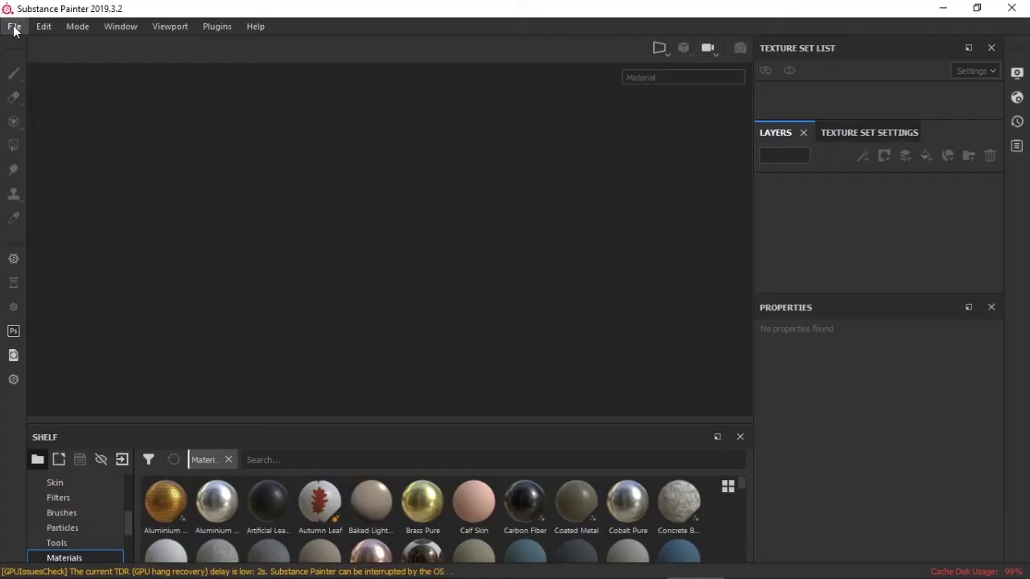
Create a new Substance Painter project from the BATU_LP mesh with a document resolution of 2048.
{"action": "left_click", "coordinate": [14, 26]}
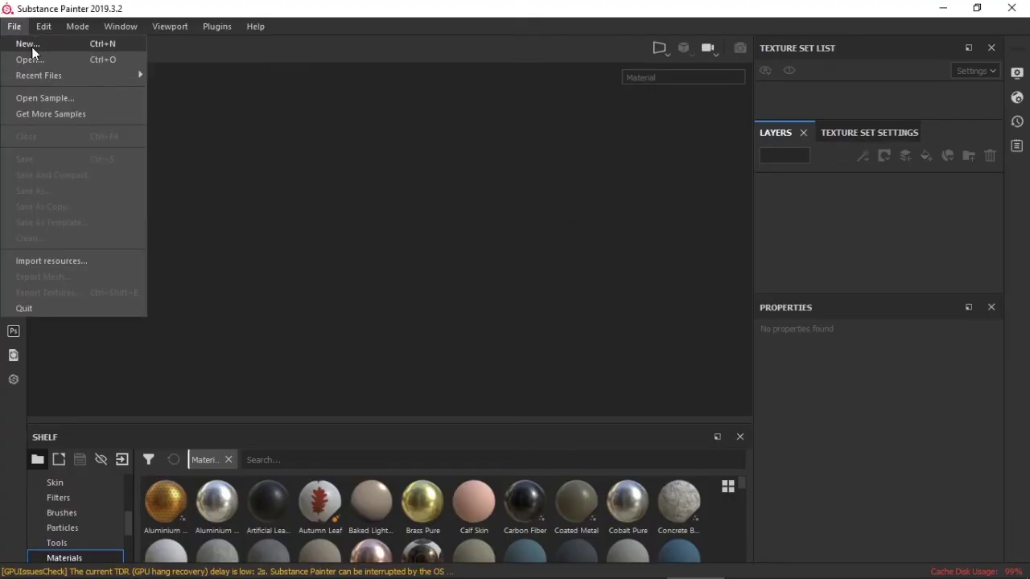
{"action": "left_click", "coordinate": [30, 44]}
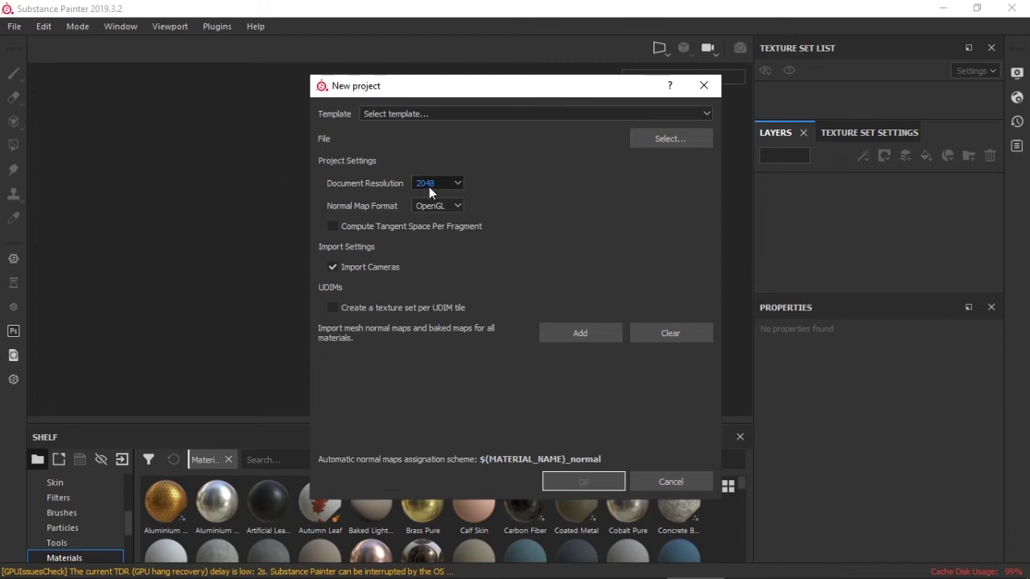
{"action": "left_click", "coordinate": [452, 182]}
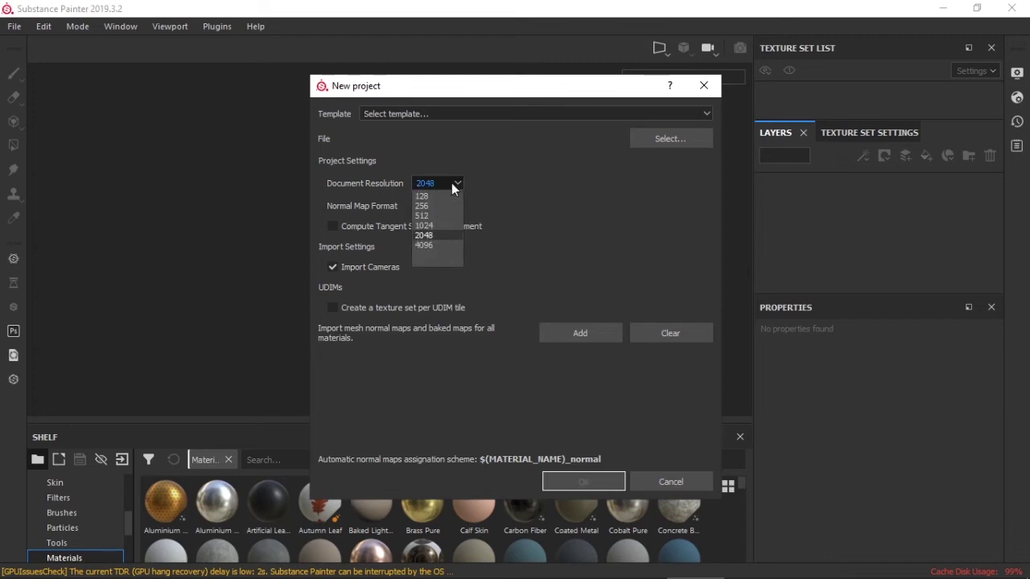
{"action": "left_click", "coordinate": [422, 236]}
{"action": "left_click", "coordinate": [667, 137]}
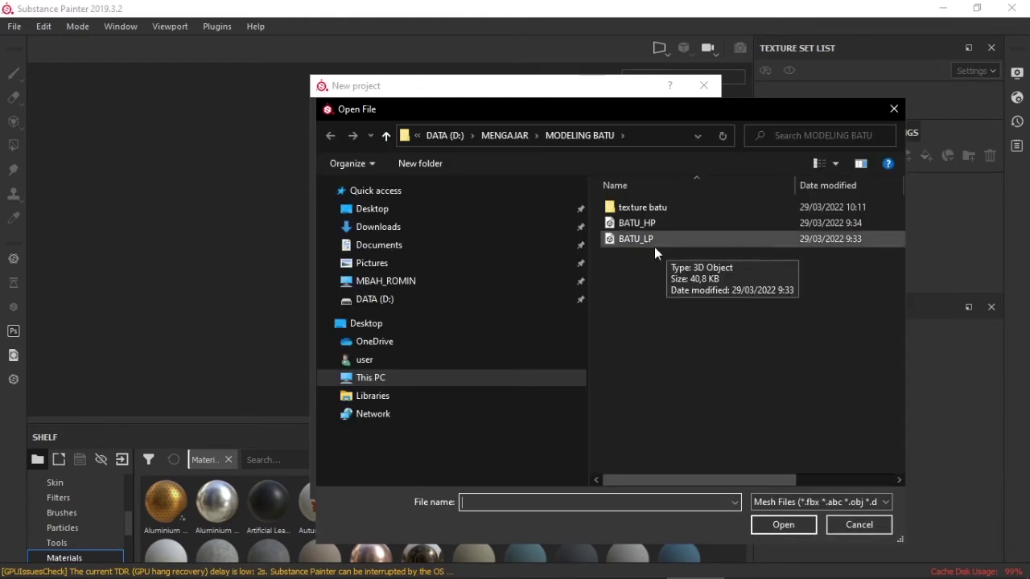
{"action": "left_click", "coordinate": [649, 245]}
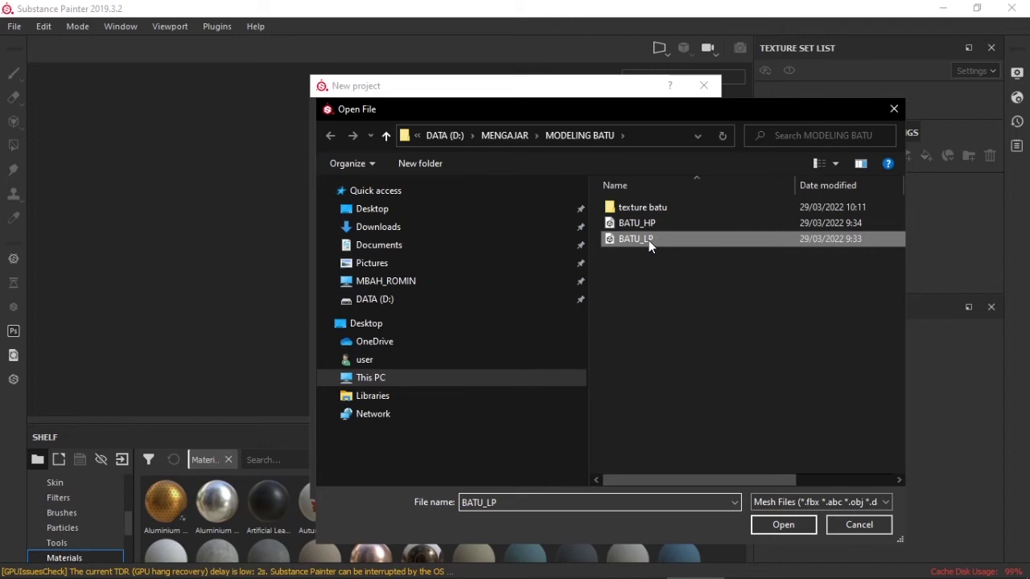
{"action": "left_click", "coordinate": [791, 528]}
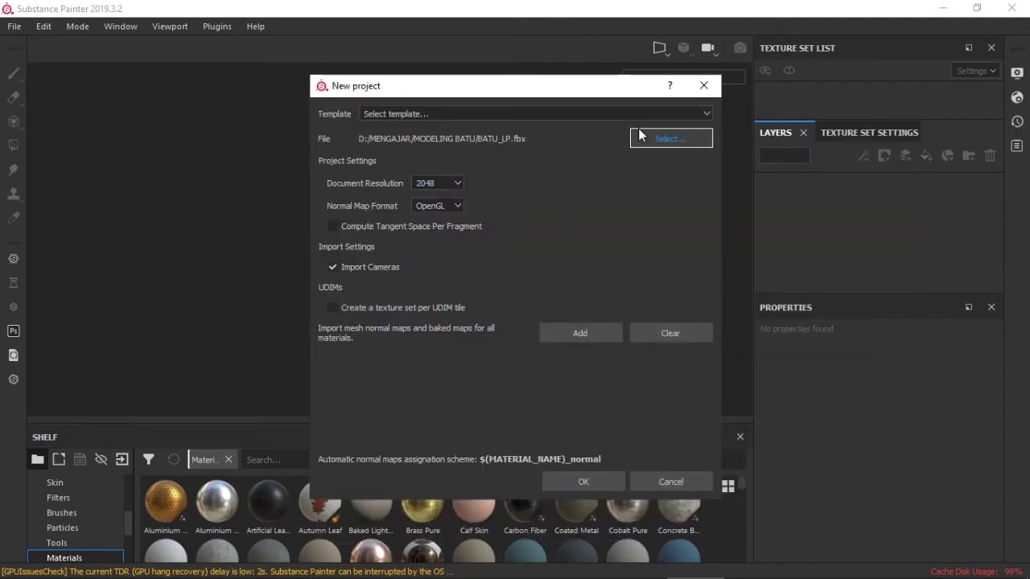
{"action": "left_click", "coordinate": [581, 483]}
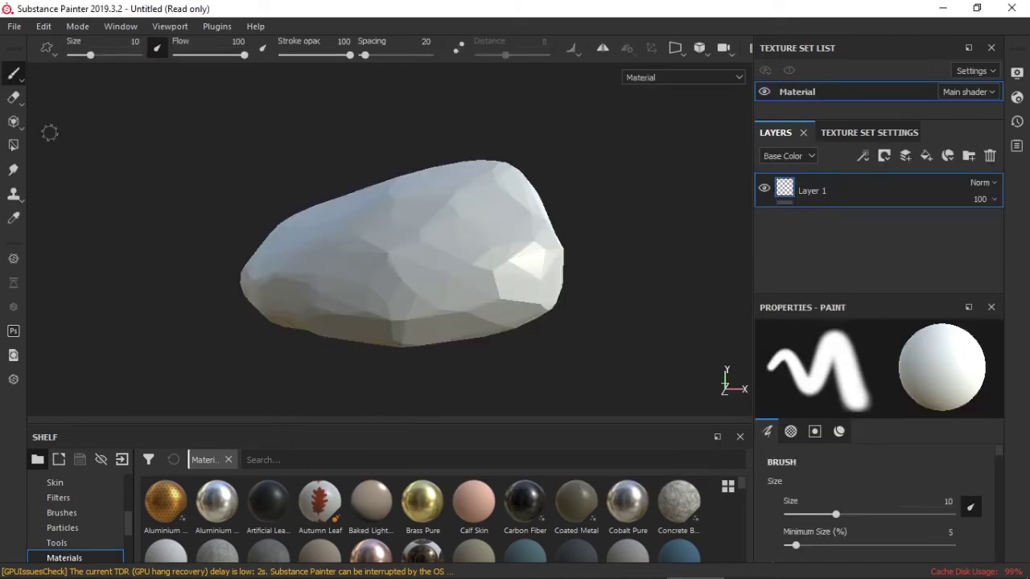
Set up mesh map baking with the ID map excluded and BATU_HP as the high definition mesh.
{"action": "left_click", "coordinate": [48, 26]}
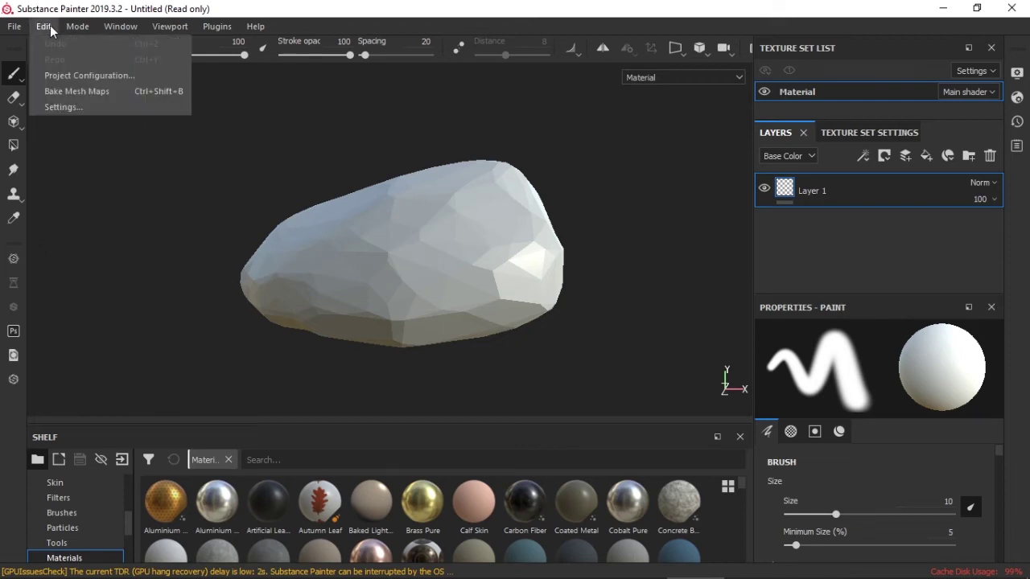
{"action": "left_click", "coordinate": [68, 92]}
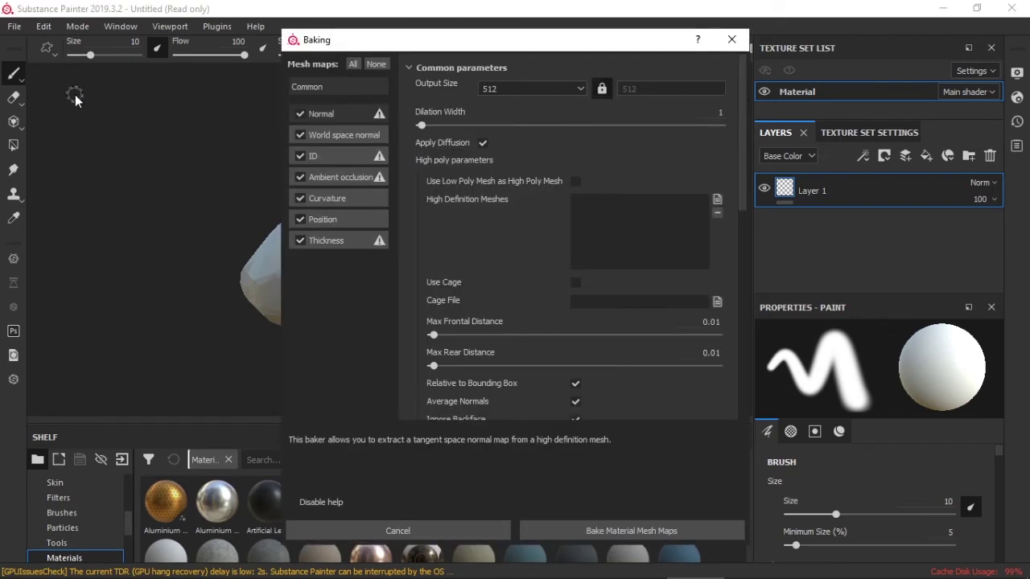
{"action": "left_click", "coordinate": [297, 154]}
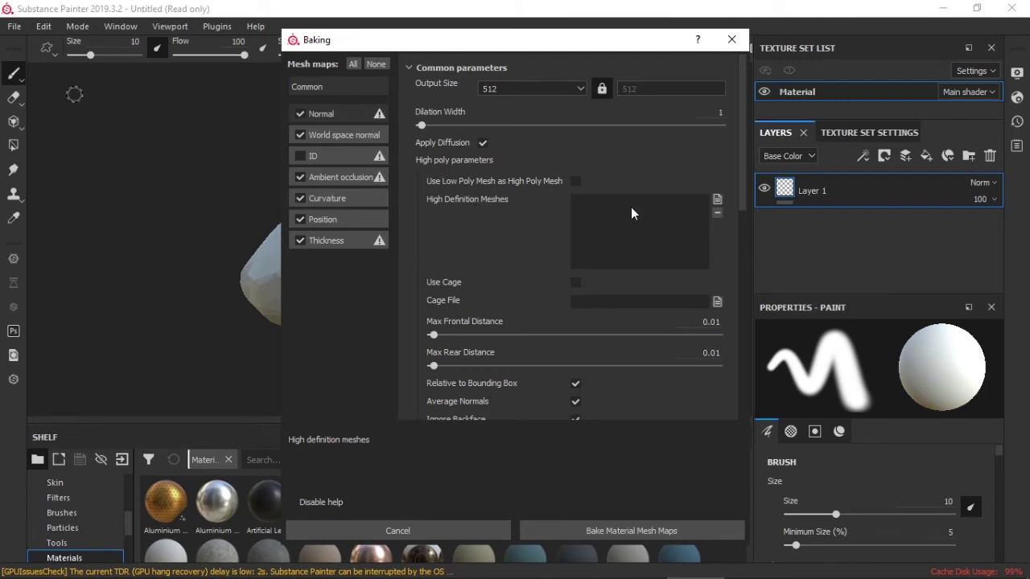
{"action": "left_click", "coordinate": [717, 200]}
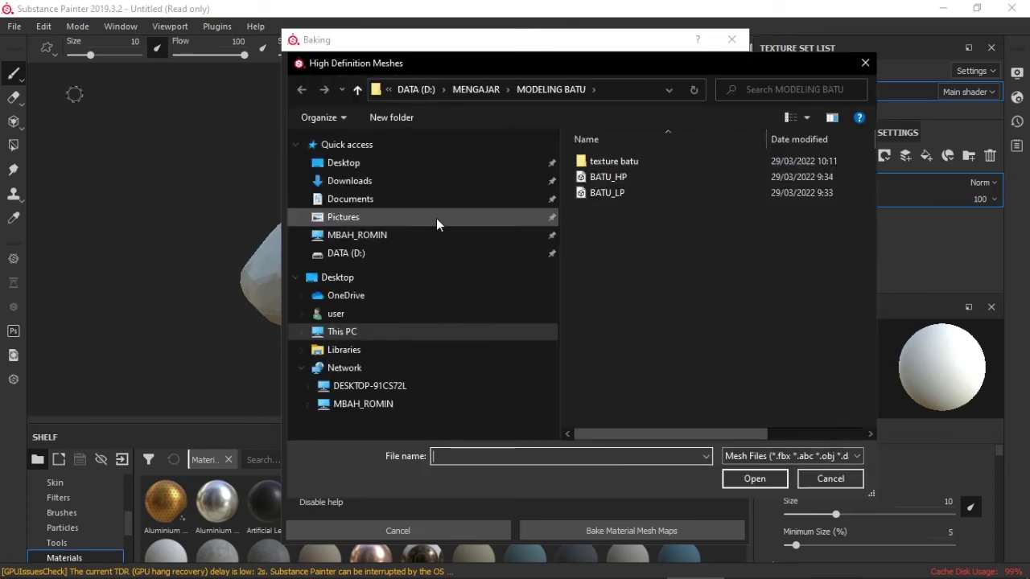
{"action": "left_click", "coordinate": [617, 178]}
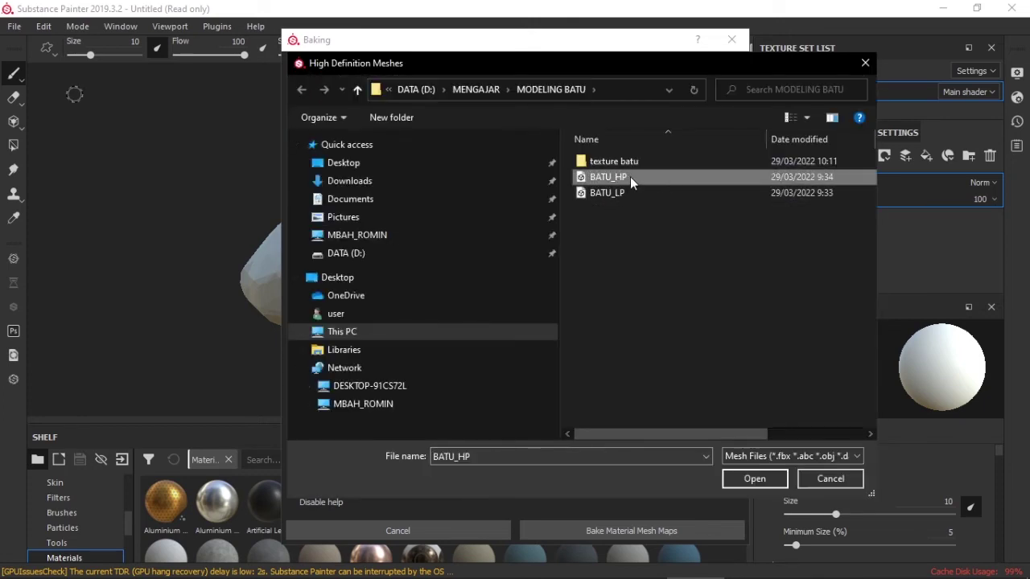
{"action": "left_click", "coordinate": [753, 478]}
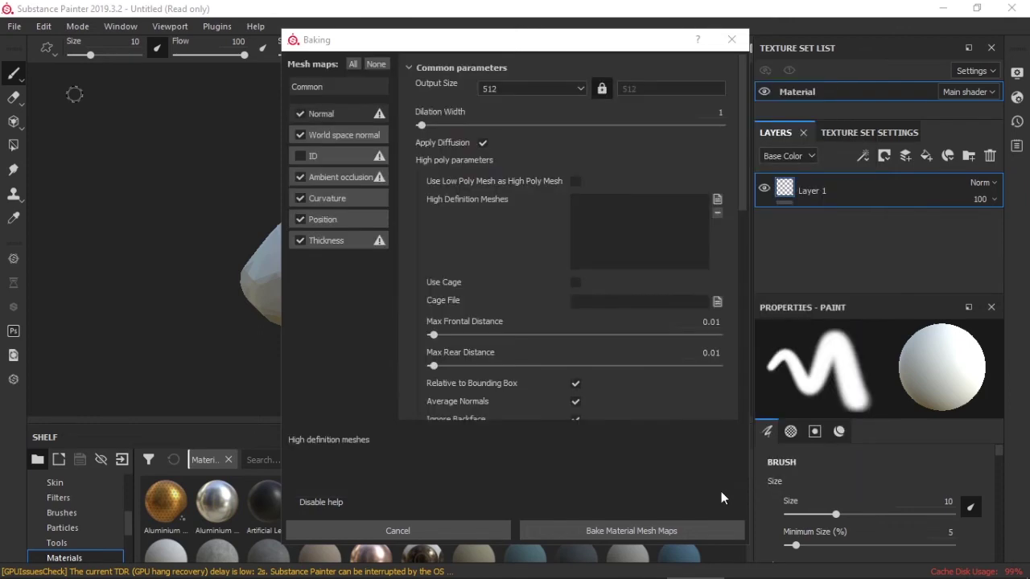
Bake the material mesh maps and inspect the rock's baked surface from several sides.
{"action": "left_click", "coordinate": [609, 528]}
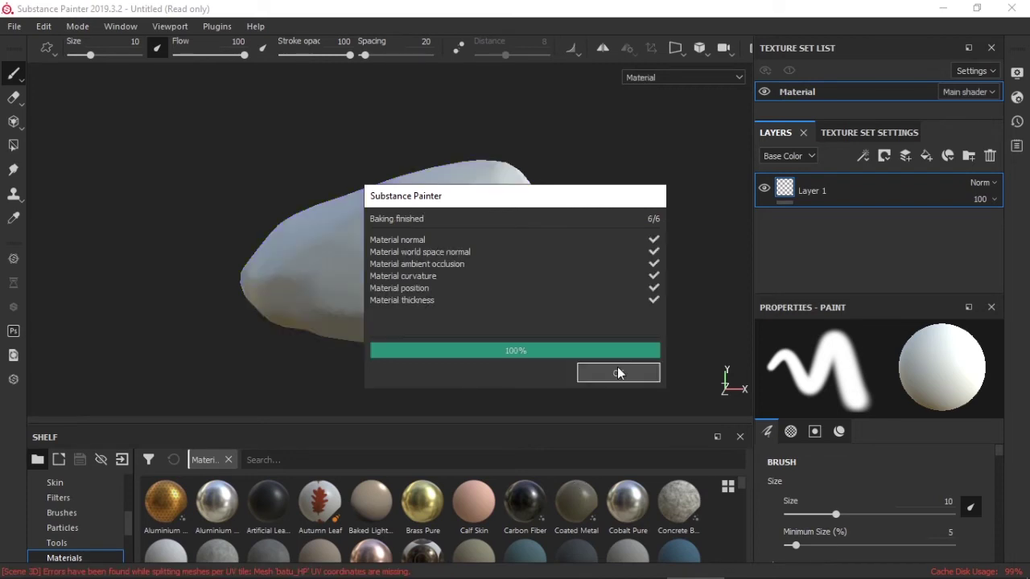
{"action": "left_click", "coordinate": [617, 373]}
{"action": "right_click_drag", "start_coordinate": [608, 243], "coordinate": [663, 281], "text": "alt"}
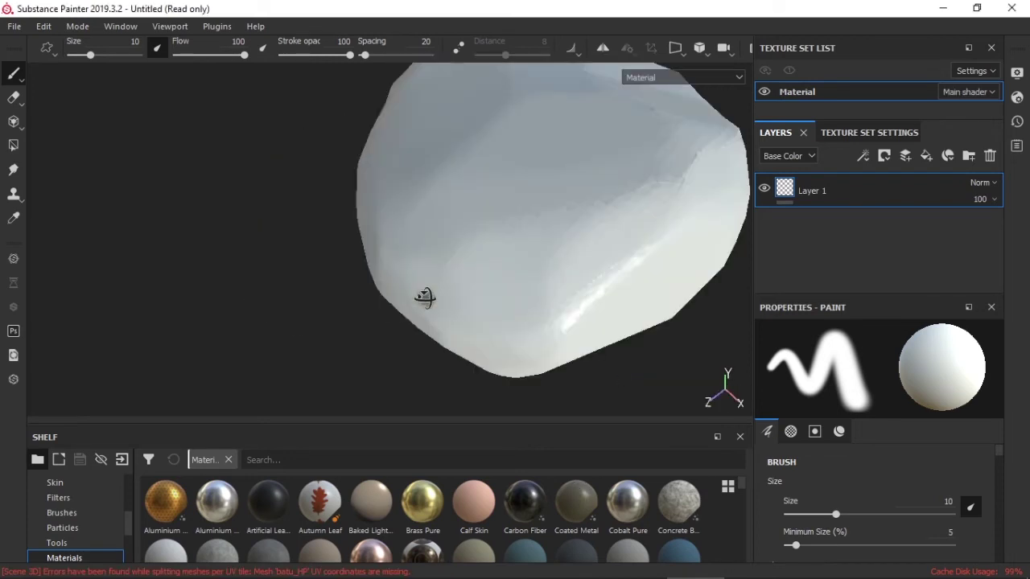
{"action": "mouse_move", "coordinate": [663, 281]}
{"action": "left_mouse_down", "text": "alt"}
{"action": "mouse_move", "coordinate": [341, 333]}
{"action": "mouse_move", "coordinate": [446, 276]}
{"action": "mouse_move", "coordinate": [472, 295]}
{"action": "left_mouse_up", "text": "alt"}
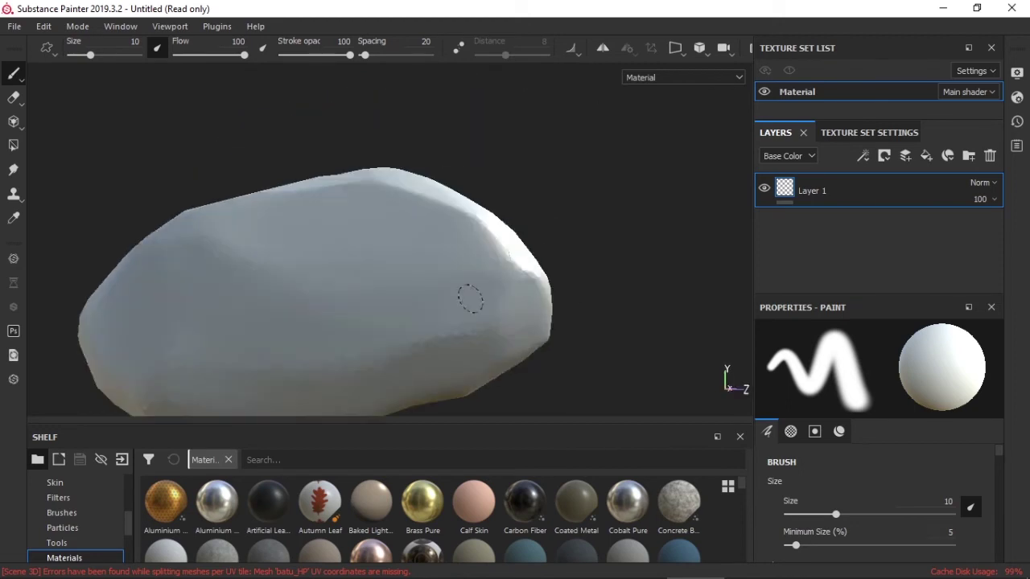
Add a fill layer above Layer 1, disable its metal channel and set its roughness to 0.9848.
{"action": "mouse_move", "coordinate": [168, 349]}
{"action": "left_mouse_down", "text": "alt"}
{"action": "mouse_move", "coordinate": [304, 258]}
{"action": "mouse_move", "coordinate": [295, 294]}
{"action": "mouse_move", "coordinate": [396, 244]}
{"action": "mouse_move", "coordinate": [217, 258]}
{"action": "mouse_move", "coordinate": [142, 236]}
{"action": "mouse_move", "coordinate": [485, 228]}
{"action": "mouse_move", "coordinate": [451, 242]}
{"action": "mouse_move", "coordinate": [579, 280]}
{"action": "mouse_move", "coordinate": [531, 265]}
{"action": "left_mouse_up", "text": "alt"}
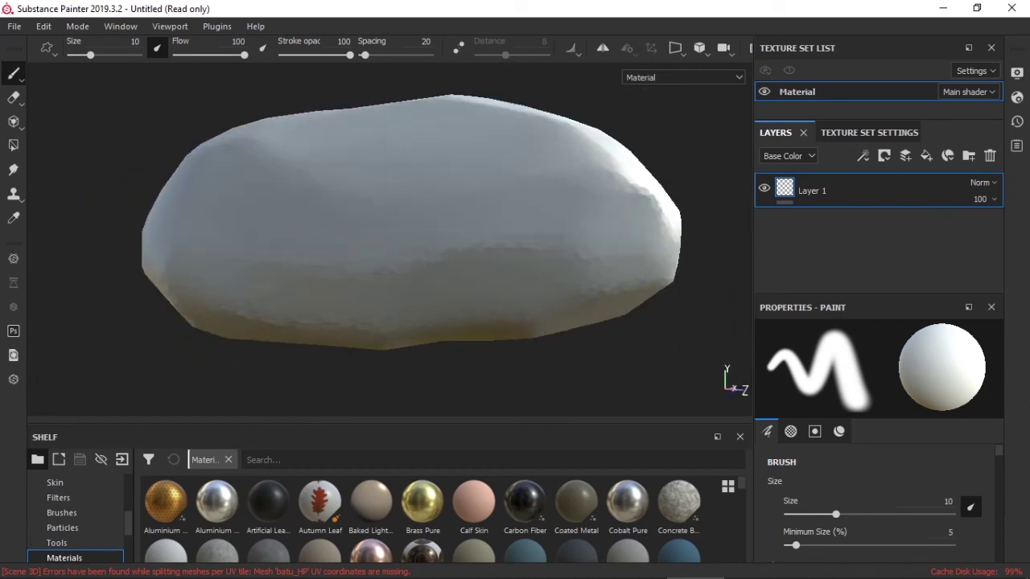
{"action": "left_click_drag", "start_coordinate": [418, 345], "coordinate": [429, 346], "text": "alt"}
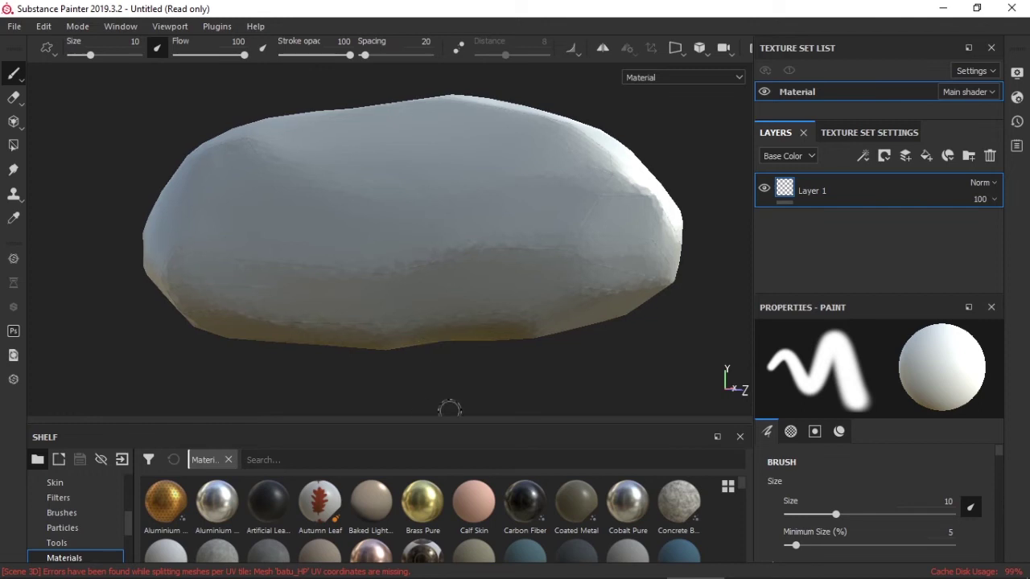
{"action": "left_click", "coordinate": [937, 157]}
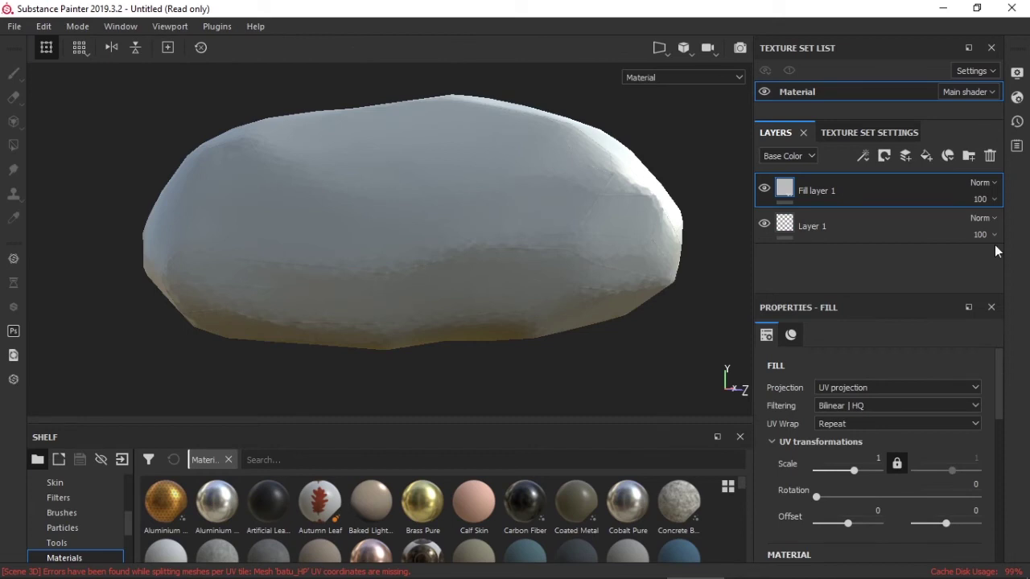
{"action": "scroll", "coordinate": [796, 386], "scroll_direction": "down", "scroll_amount": 3}
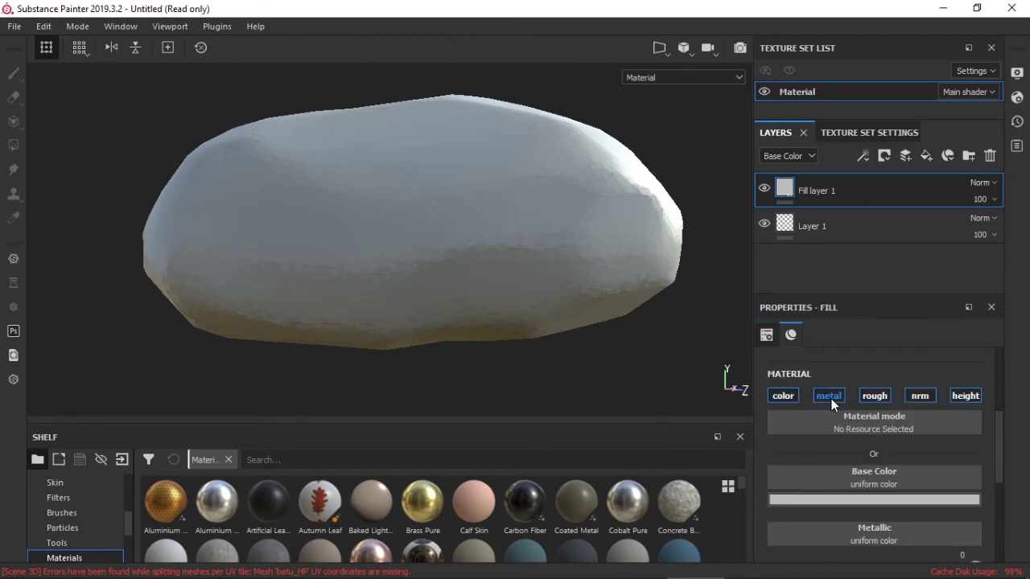
{"action": "left_click", "coordinate": [829, 397]}
{"action": "scroll", "coordinate": [833, 450], "scroll_direction": "down", "scroll_amount": 2}
{"action": "left_click", "coordinate": [958, 478]}
{"action": "left_click_drag", "start_coordinate": [960, 481], "coordinate": [962, 481]}
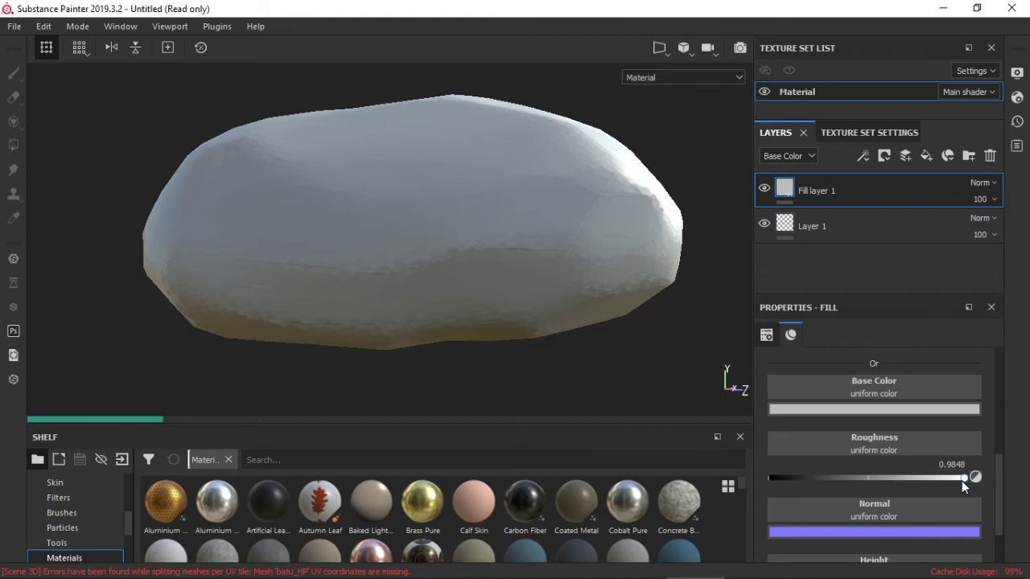
Set the fill layer's base color to a near-black neutral gray with RGB 0.012, 0.012, 0.012.
{"action": "left_click", "coordinate": [885, 409]}
{"action": "left_click", "coordinate": [832, 351]}
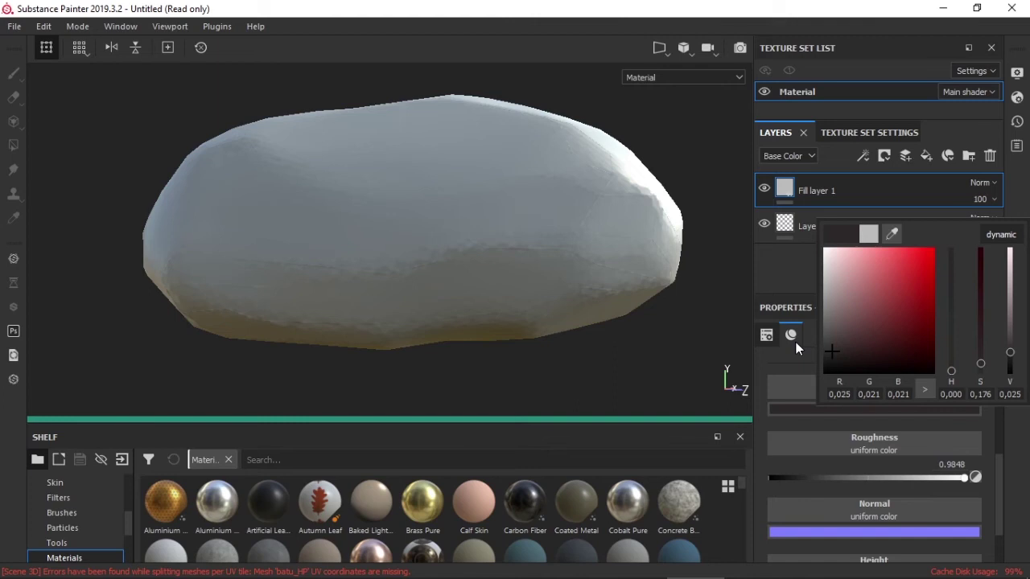
{"action": "left_click_drag", "start_coordinate": [795, 342], "coordinate": [763, 358]}
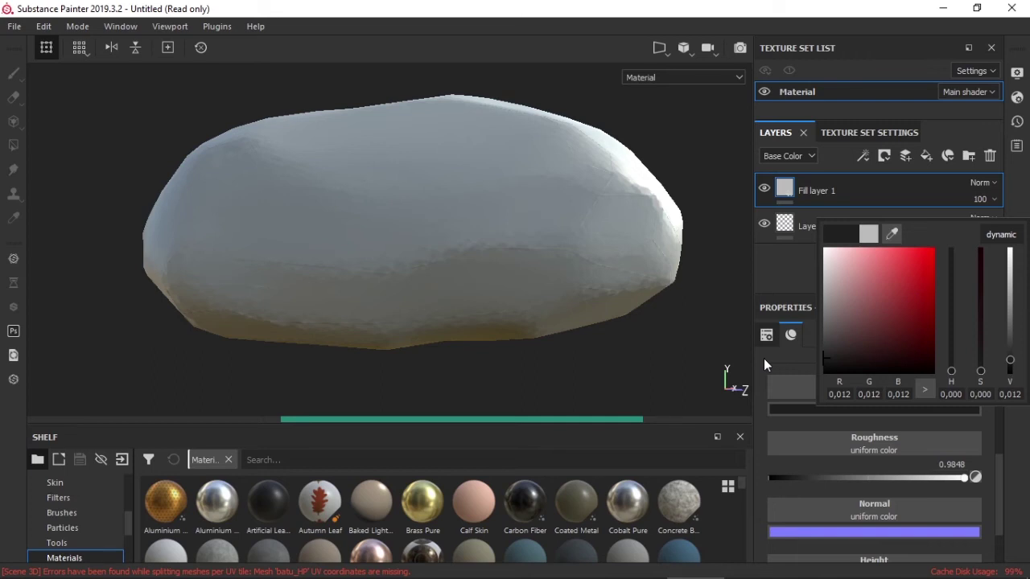
{"action": "left_click", "coordinate": [453, 367]}
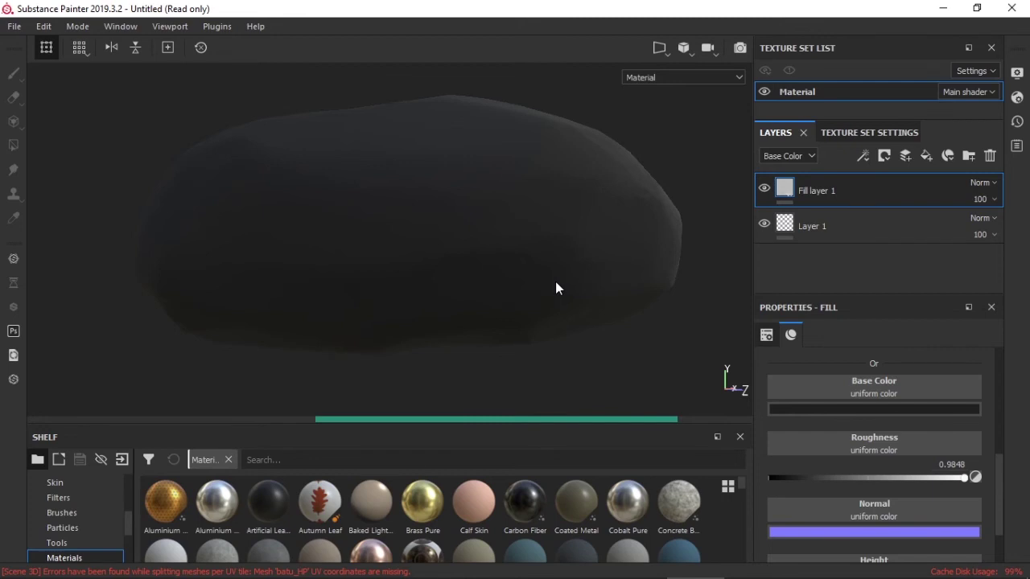
Check the darkened rock from several sides and rename its fill layer to Base Color.
{"action": "left_click_drag", "start_coordinate": [557, 288], "coordinate": [379, 297], "text": "alt"}
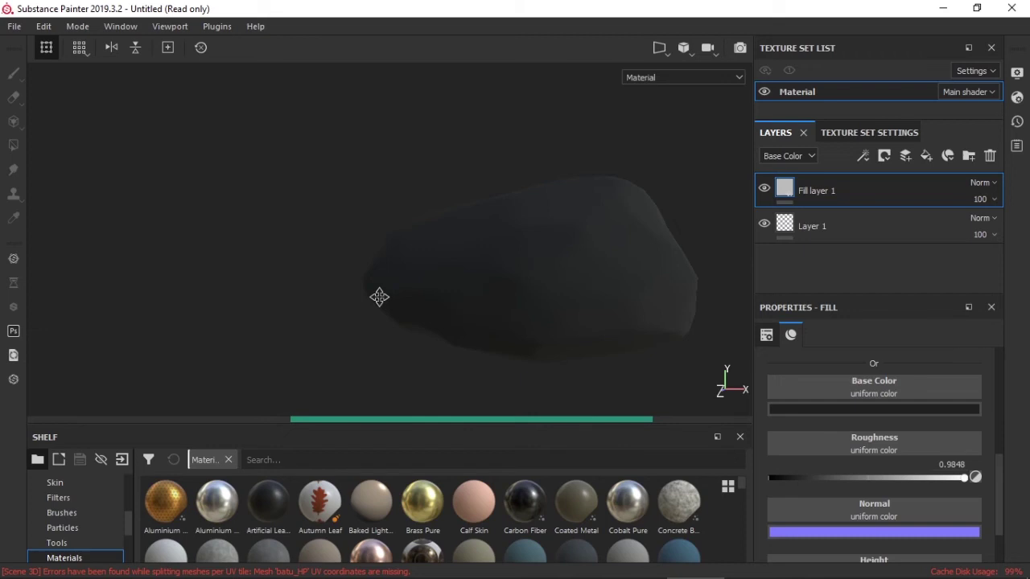
{"action": "left_click_drag", "start_coordinate": [379, 297], "coordinate": [358, 284], "text": "alt"}
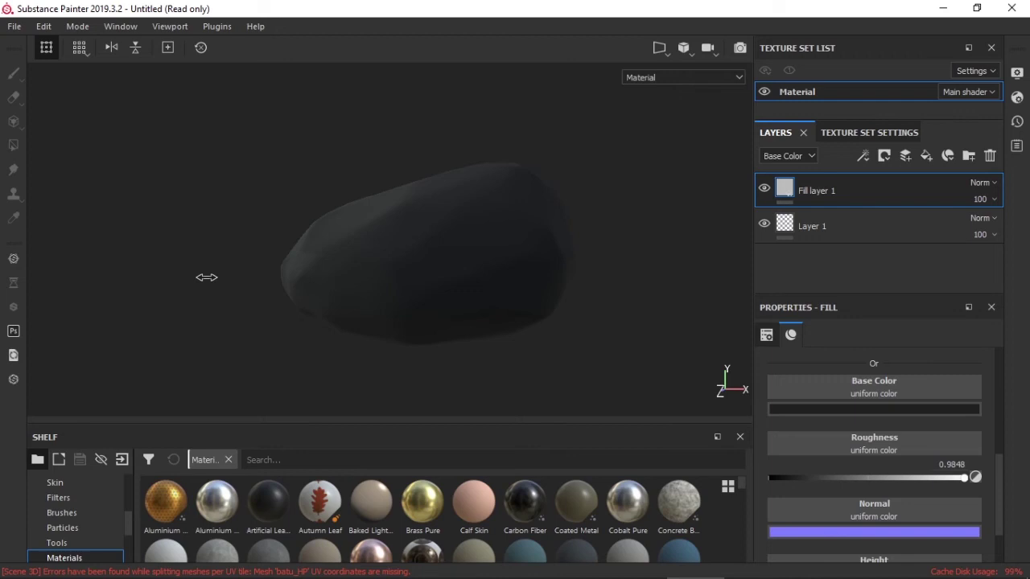
{"action": "left_click_drag", "start_coordinate": [206, 277], "coordinate": [529, 319], "text": "alt"}
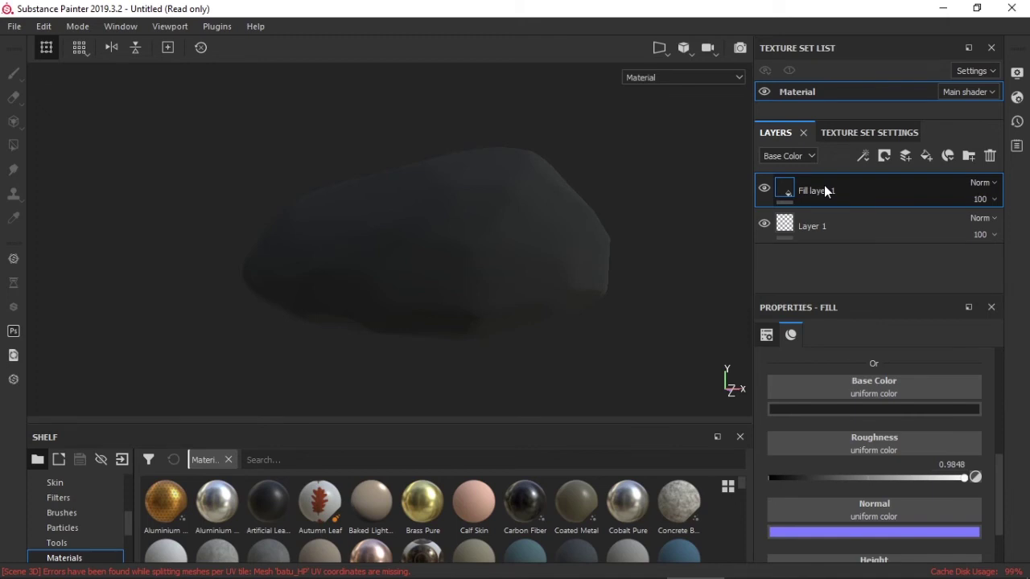
{"action": "type", "text": "e Color"}
{"action": "key", "text": "Return"}
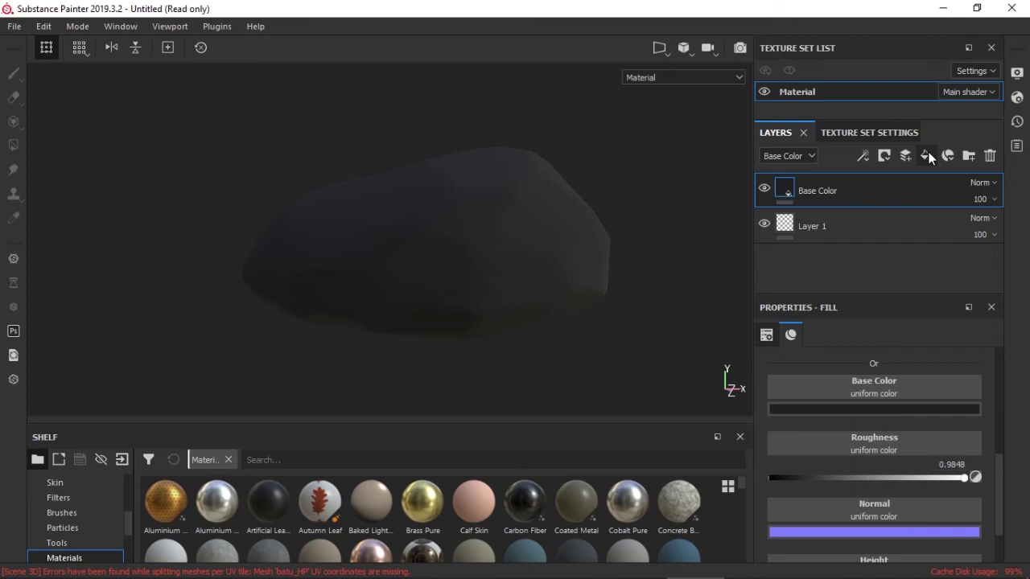
Add a second fill layer above Base Color and set its base color to pure red, RGB 1, 0, 0.
{"action": "left_click", "coordinate": [927, 155]}
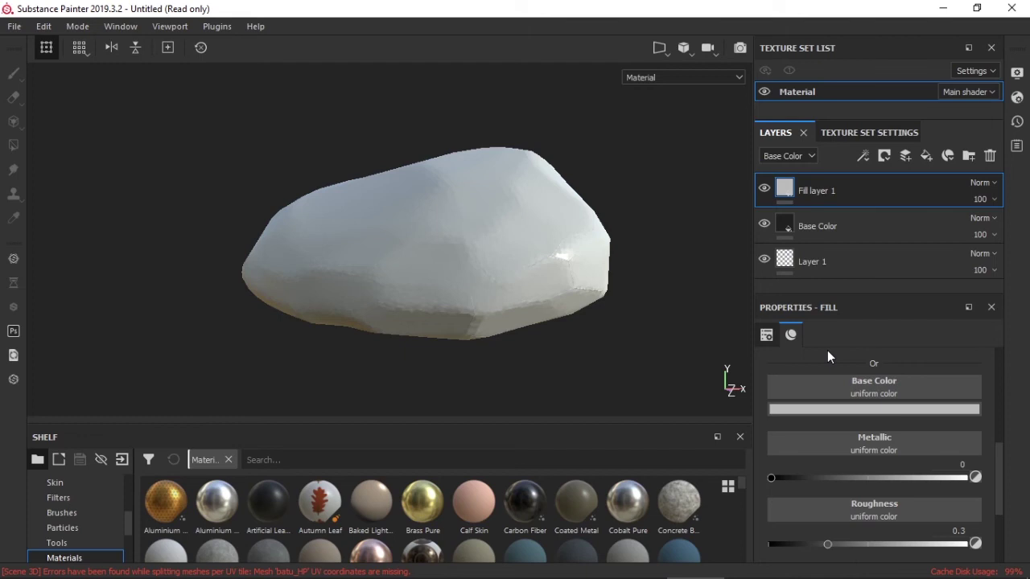
{"action": "left_click", "coordinate": [821, 409]}
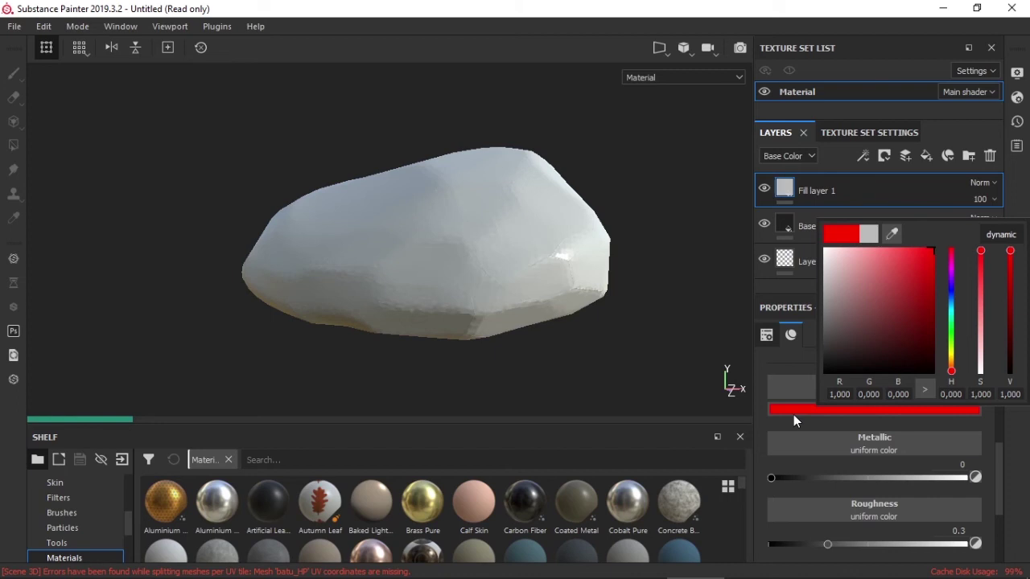
{"action": "left_click", "coordinate": [664, 363]}
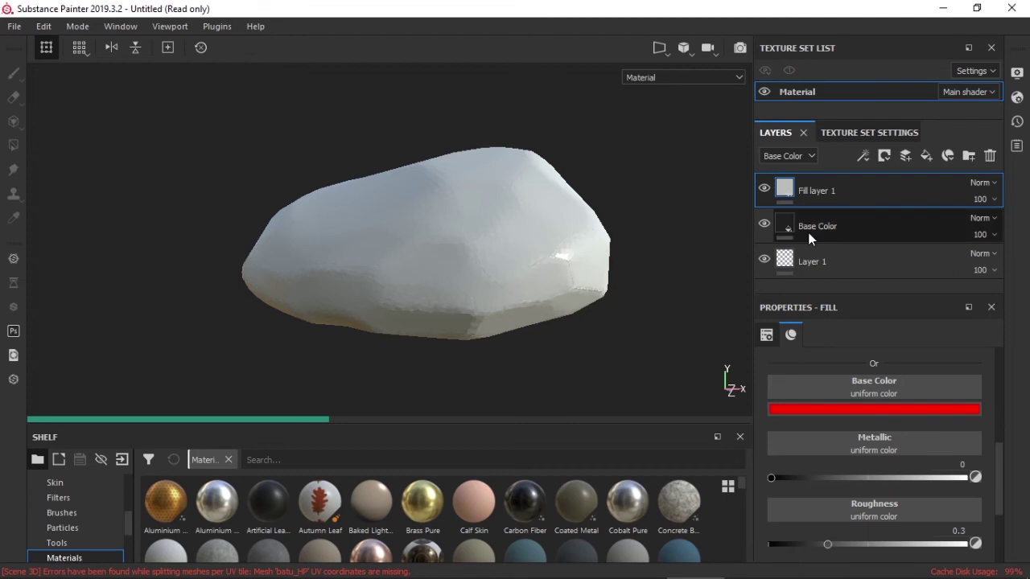
Disable the red fill layer's metal channel and set its roughness to 0.9734.
{"action": "scroll", "coordinate": [834, 390], "scroll_direction": "up", "scroll_amount": 2}
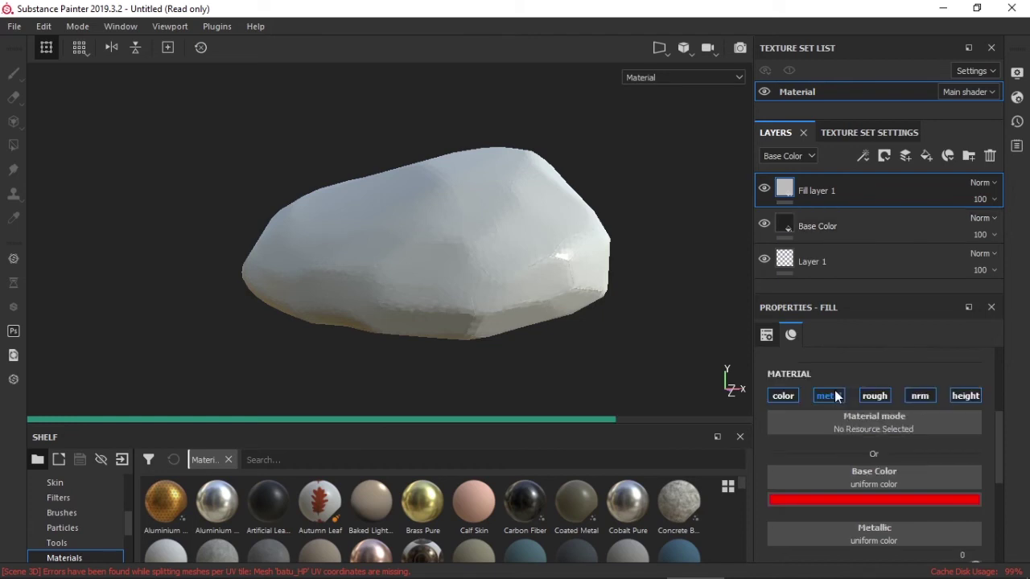
{"action": "left_click", "coordinate": [834, 392]}
{"action": "scroll", "coordinate": [867, 416], "scroll_direction": "down", "scroll_amount": 3}
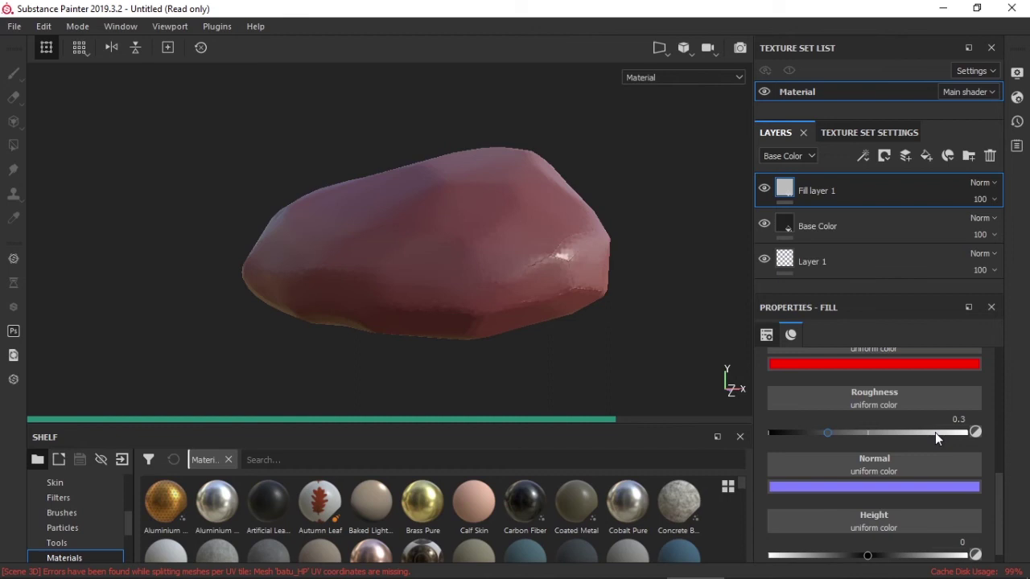
{"action": "left_click_drag", "start_coordinate": [935, 432], "coordinate": [963, 432]}
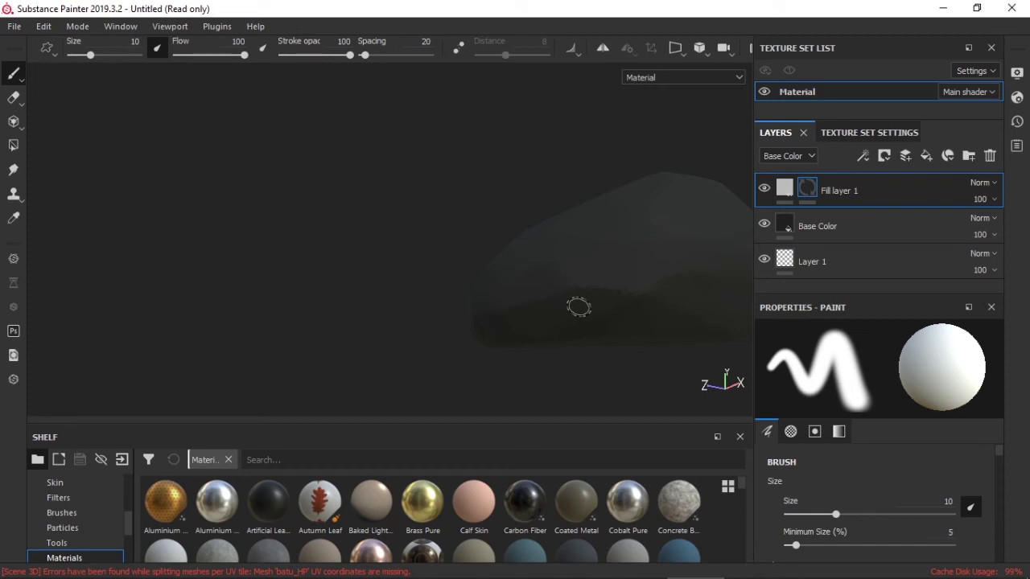
Add a Dirt generator to the red fill layer's black mask, with dirt level 0.74 and dirt contrast 0.49.
{"action": "left_click_drag", "start_coordinate": [578, 307], "coordinate": [912, 301], "text": "alt"}
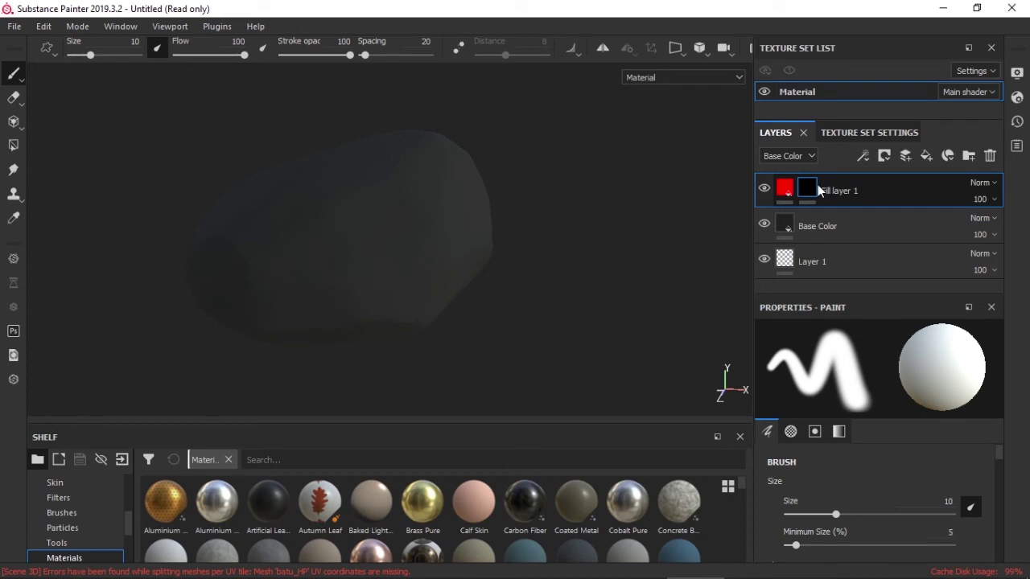
{"action": "right_click", "coordinate": [821, 190]}
{"action": "left_click", "coordinate": [861, 241]}
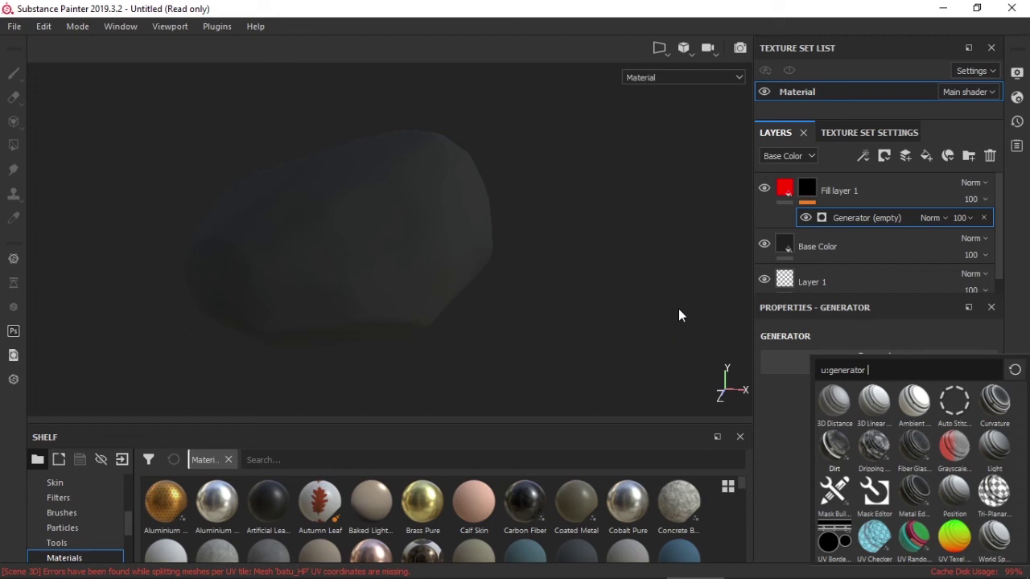
{"action": "left_click", "coordinate": [516, 420]}
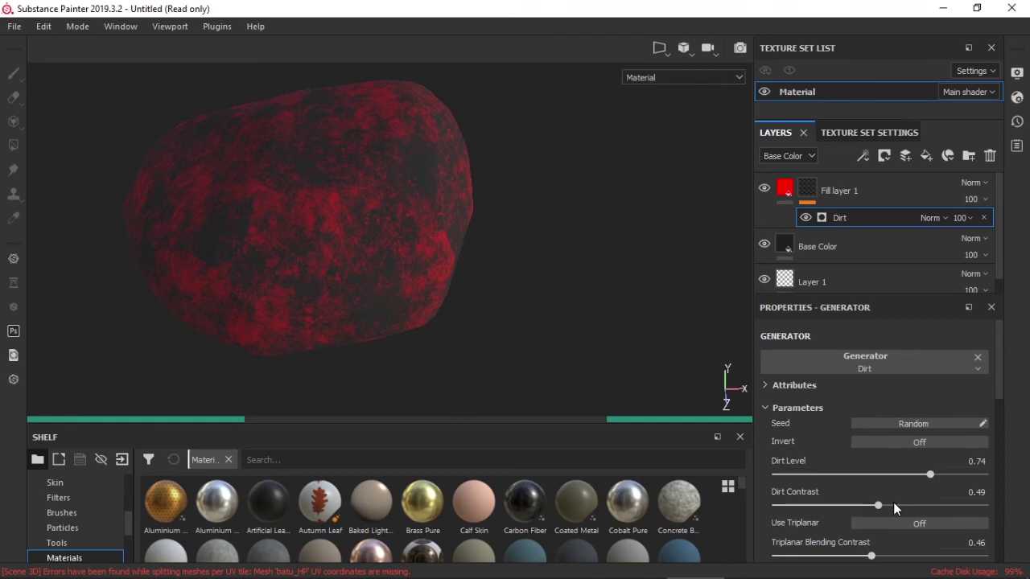
{"action": "scroll", "coordinate": [893, 506], "scroll_direction": "down", "scroll_amount": 5}
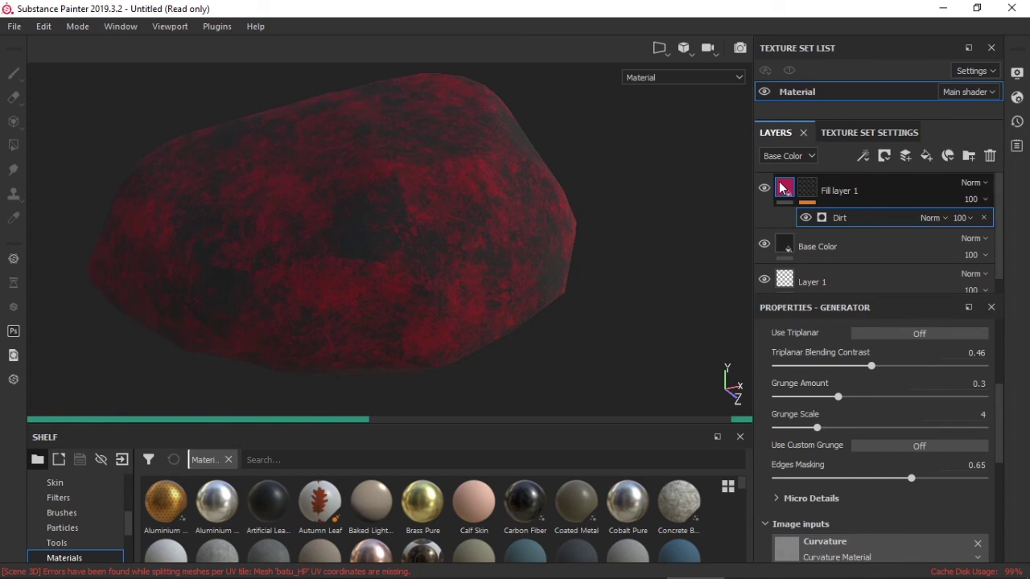
Change the masked red fill layer's base color to a dark reddish gray, about RGB 0.059, 0.053, 0.053.
{"action": "left_click", "coordinate": [781, 188]}
{"action": "left_click", "coordinate": [825, 393]}
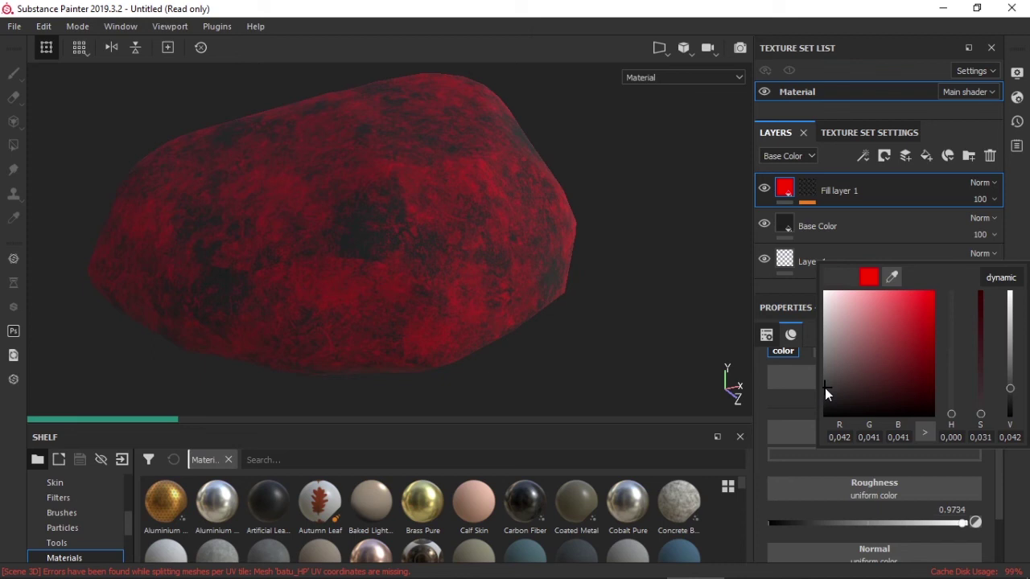
{"action": "left_click_drag", "start_coordinate": [827, 389], "coordinate": [829, 379]}
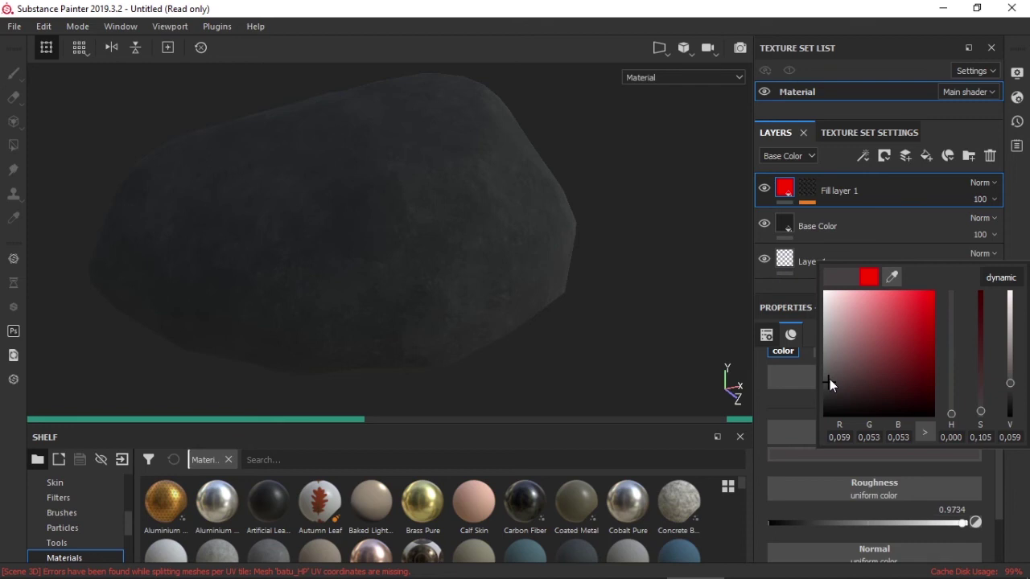
{"action": "left_click", "coordinate": [789, 193]}
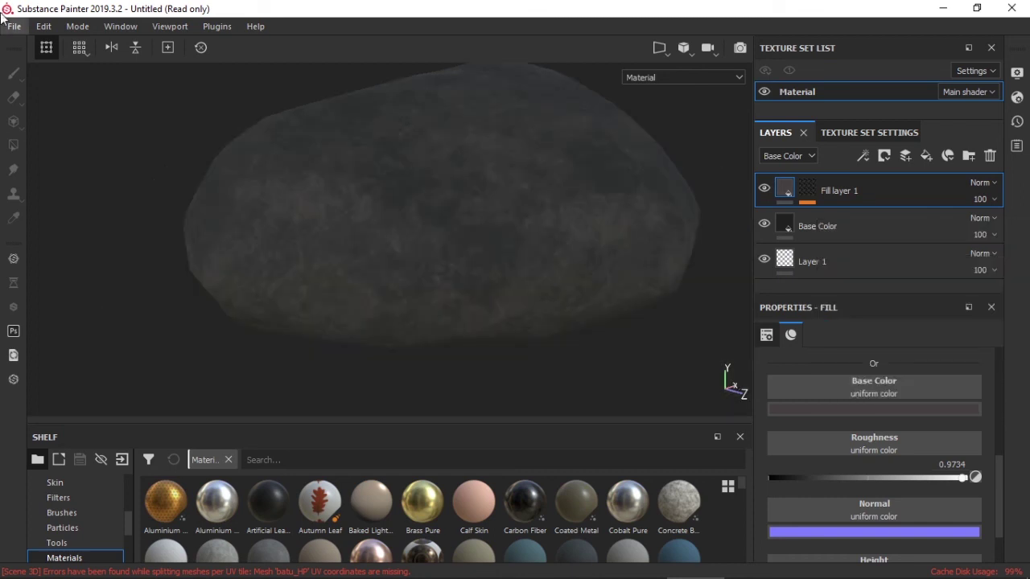
Export the Material texture set as 8-bit PNG files at 2048x2048 into the texture batu folder inside MODELING BATU.
{"action": "key", "text": "ctrl+shift+e"}
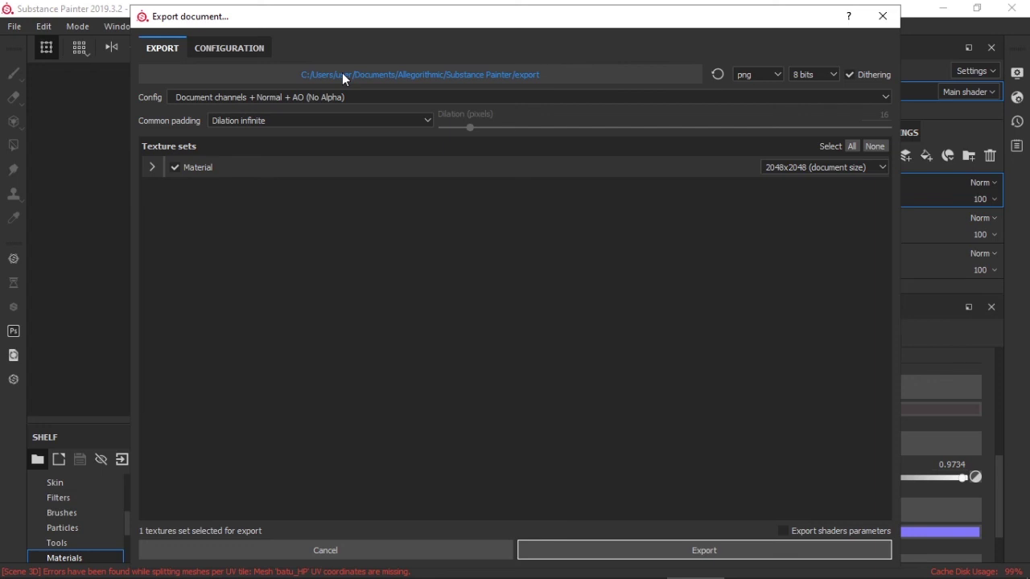
{"action": "left_click", "coordinate": [342, 73]}
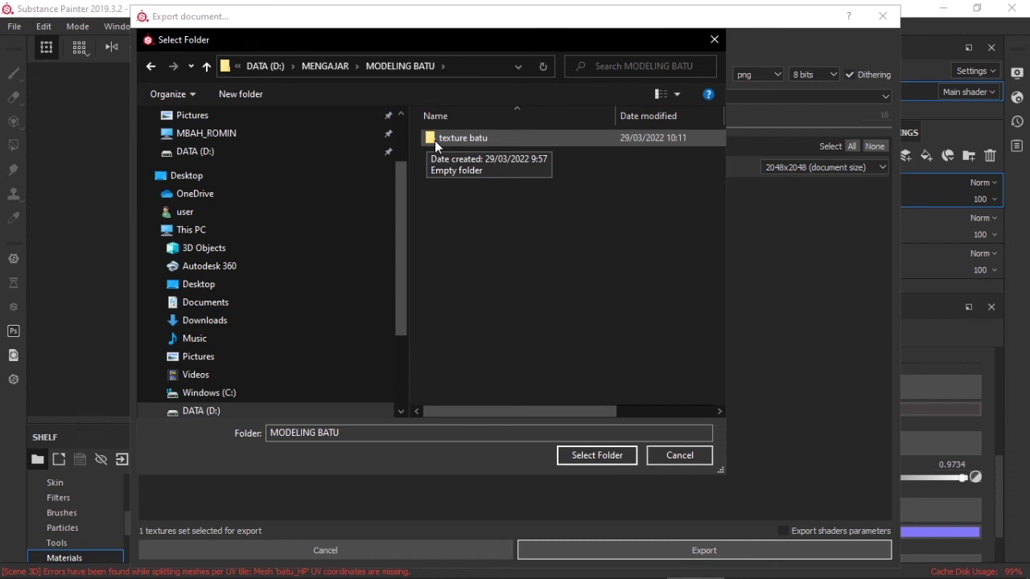
{"action": "left_click", "coordinate": [435, 140]}
{"action": "key", "text": "Return"}
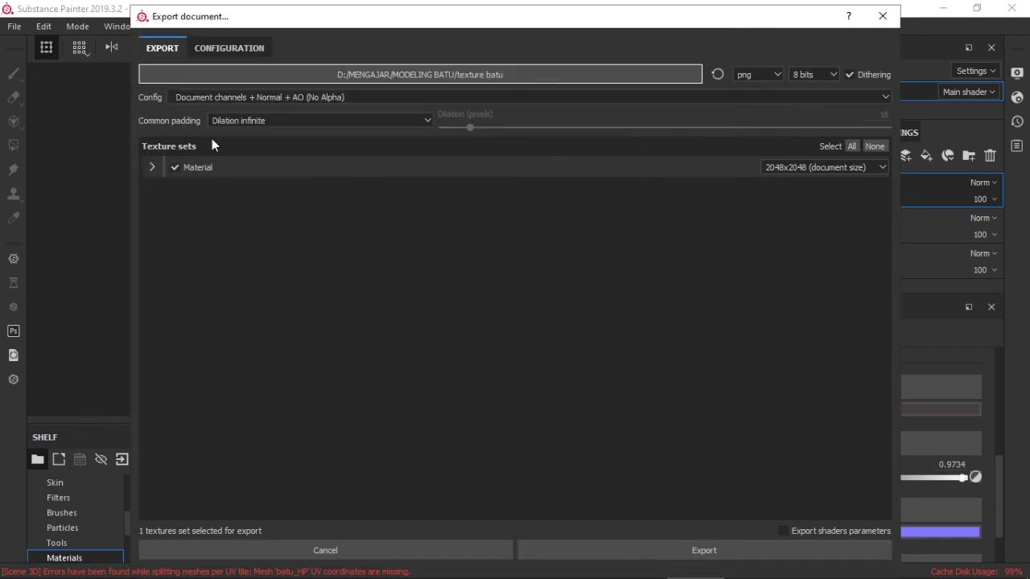
{"action": "left_click", "coordinate": [661, 558]}
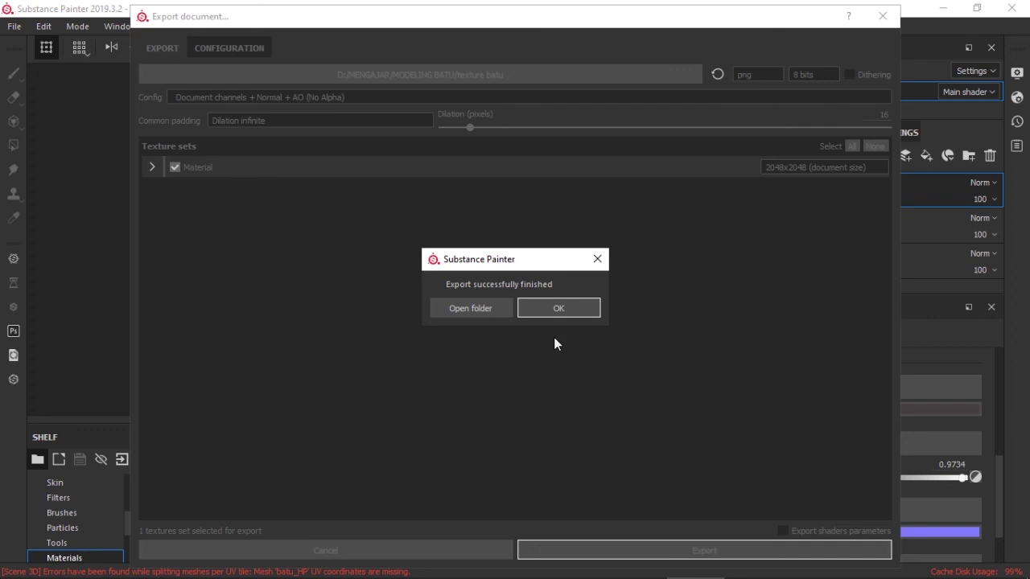
{"action": "left_click", "coordinate": [555, 299]}
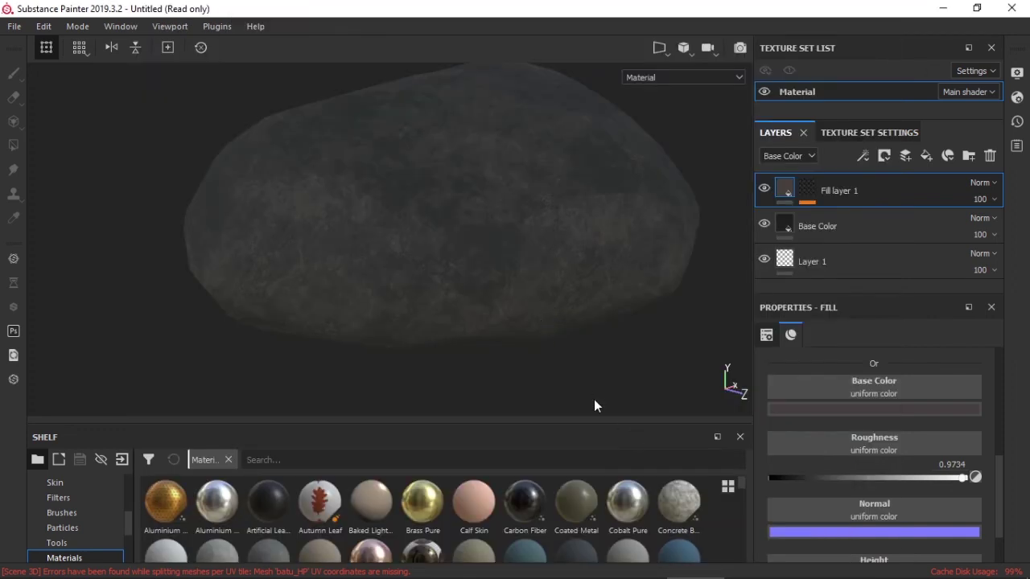
Switch to the MODELING BATU file in Blender and display the rock in solid viewport shading.
{"action": "left_click", "coordinate": [944, 9]}
{"action": "mouse_move", "coordinate": [438, 571]}
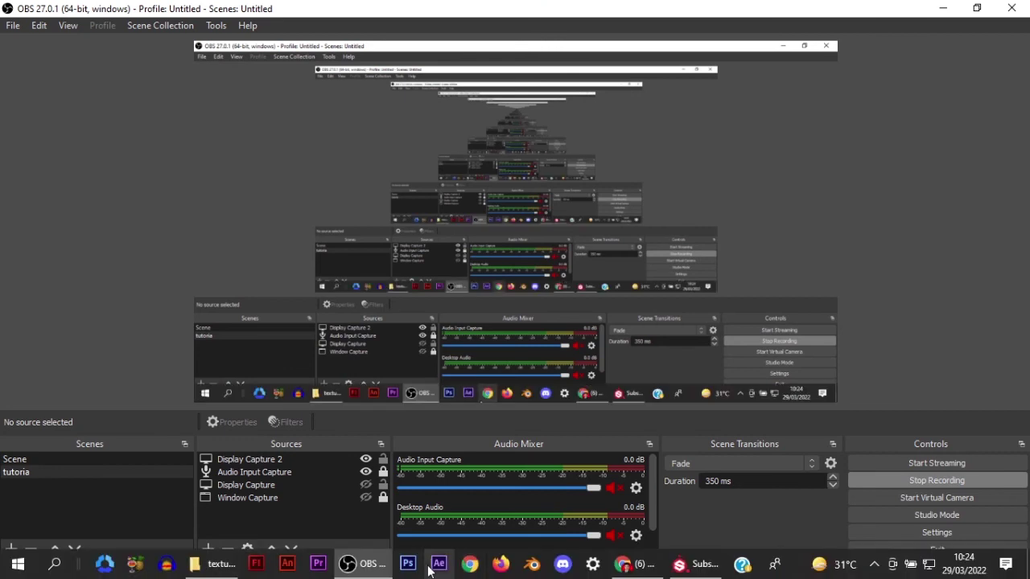
{"action": "left_click", "coordinate": [531, 566]}
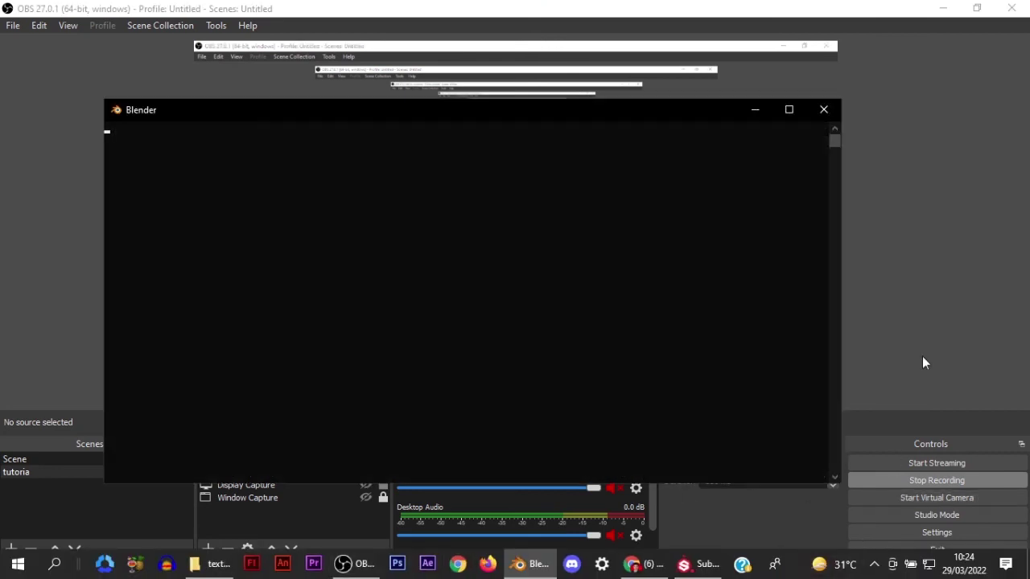
{"action": "left_click", "coordinate": [926, 259]}
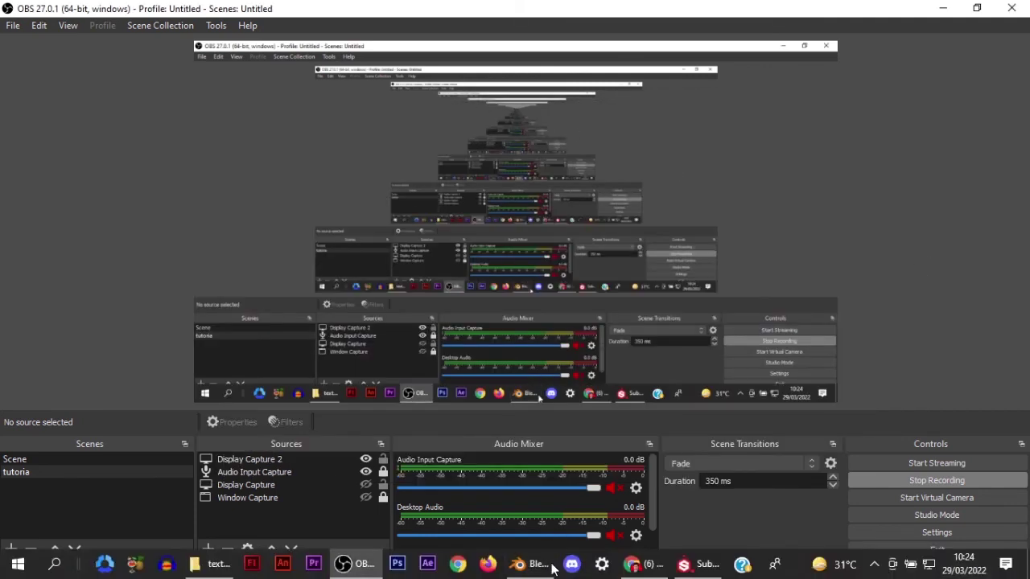
{"action": "left_click", "coordinate": [541, 568]}
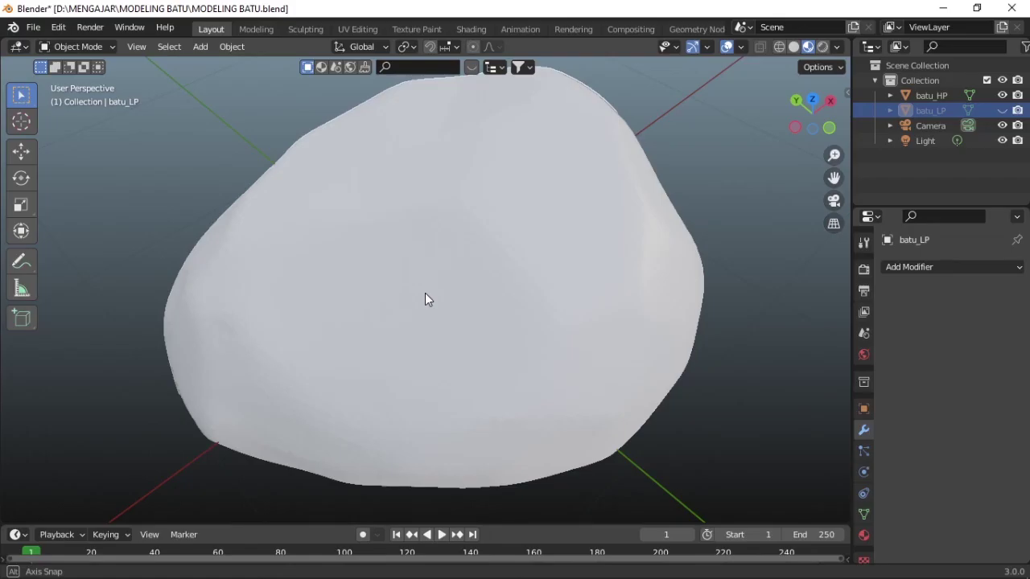
{"action": "mouse_move", "coordinate": [425, 295]}
{"action": "middle_mouse_down"}
{"action": "mouse_move", "coordinate": [329, 217]}
{"action": "mouse_move", "coordinate": [334, 226]}
{"action": "middle_mouse_up"}
{"action": "left_click", "coordinate": [794, 47]}
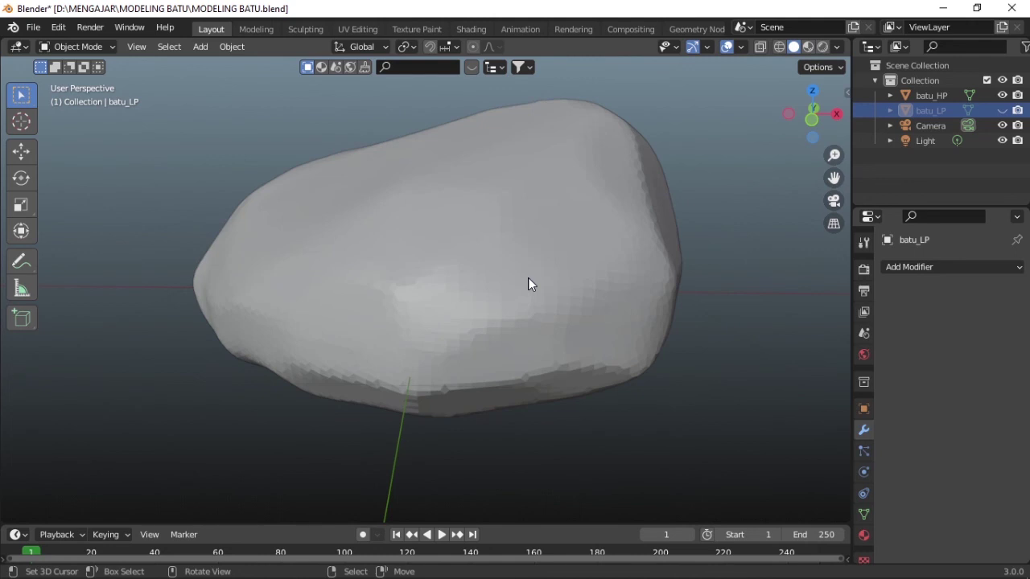
Hide the high-poly batu_HP in the viewport and in renders, then show and select the low-poly batu_LP in front view.
{"action": "key", "text": "KP_1"}
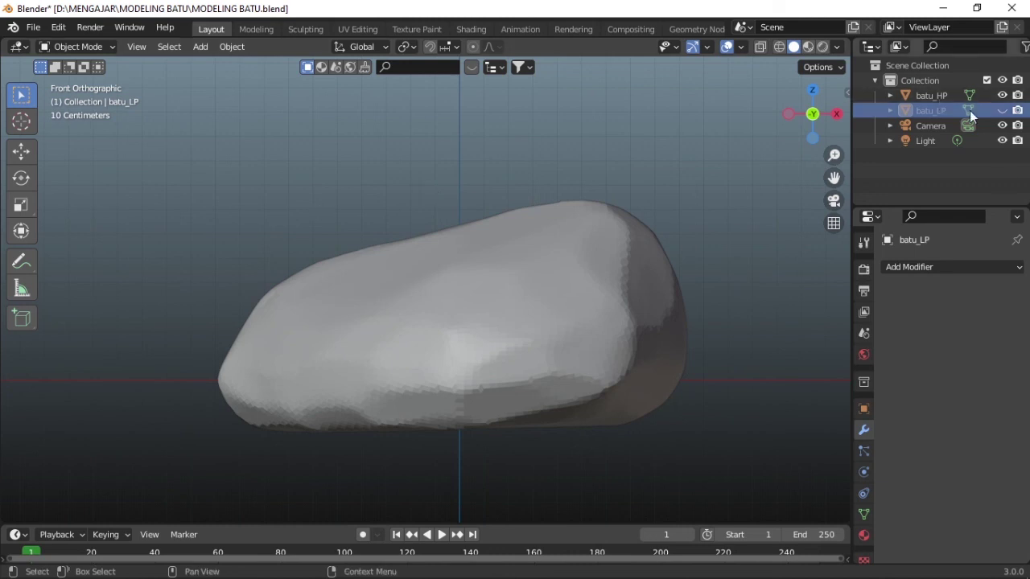
{"action": "left_click", "coordinate": [1002, 95]}
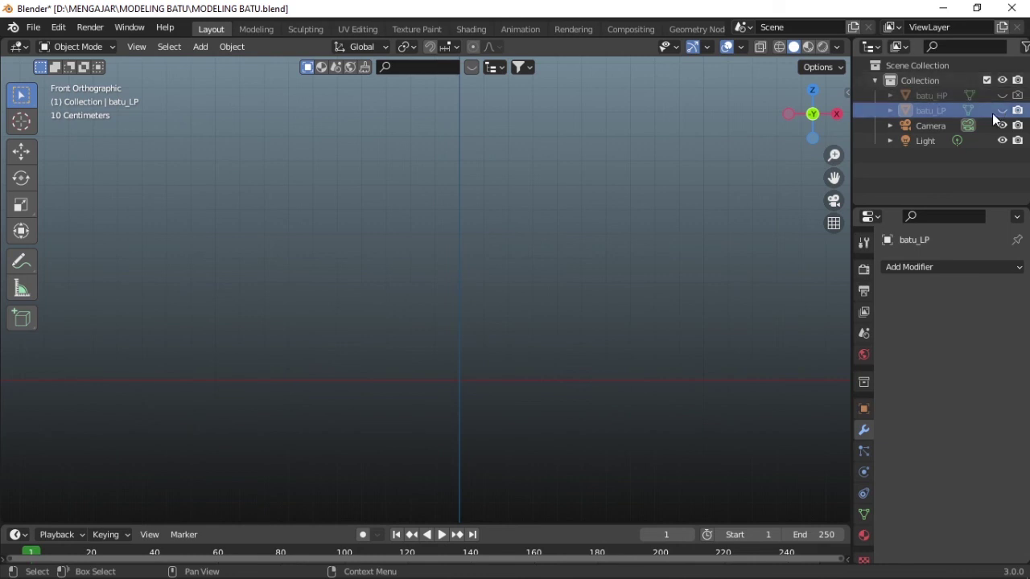
{"action": "left_click", "coordinate": [1001, 111]}
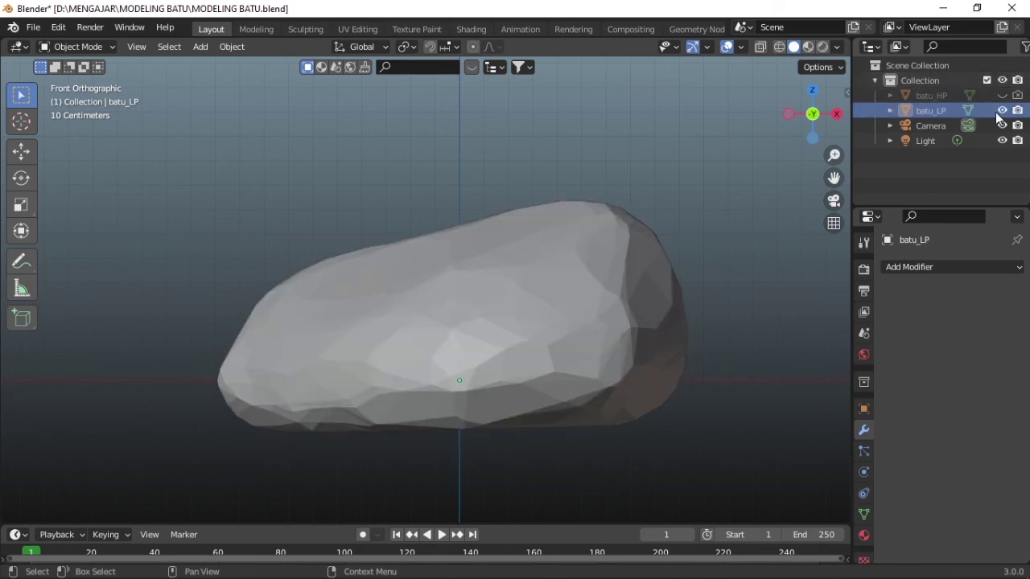
{"action": "left_click", "coordinate": [929, 117]}
{"action": "middle_click_drag", "start_coordinate": [562, 240], "coordinate": [395, 387]}
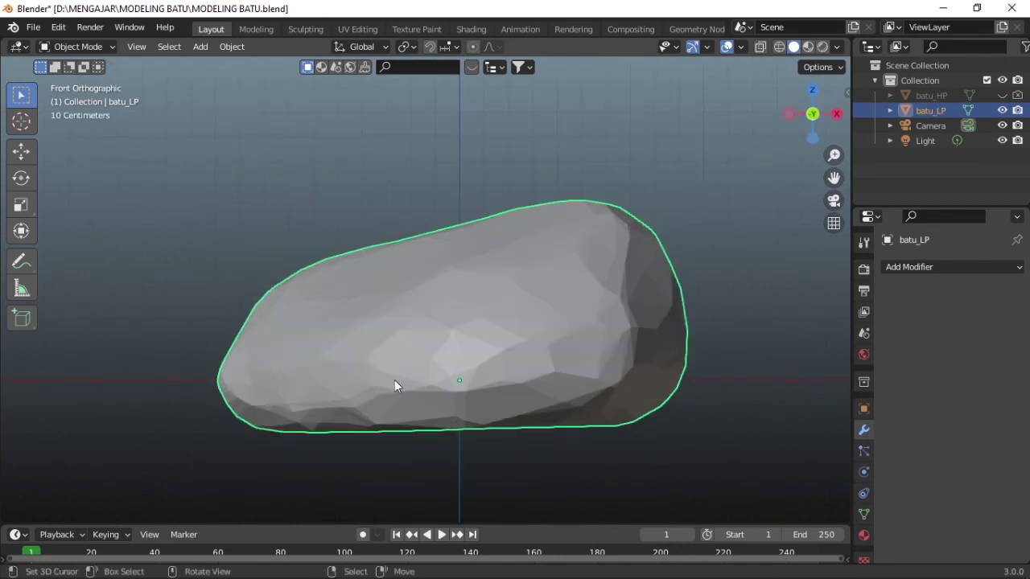
Run Principled Texture Setup on batu_LP's Principled BSDF with all maps from the texture batu folder except Material_Normal.png.
{"action": "left_click", "coordinate": [473, 31]}
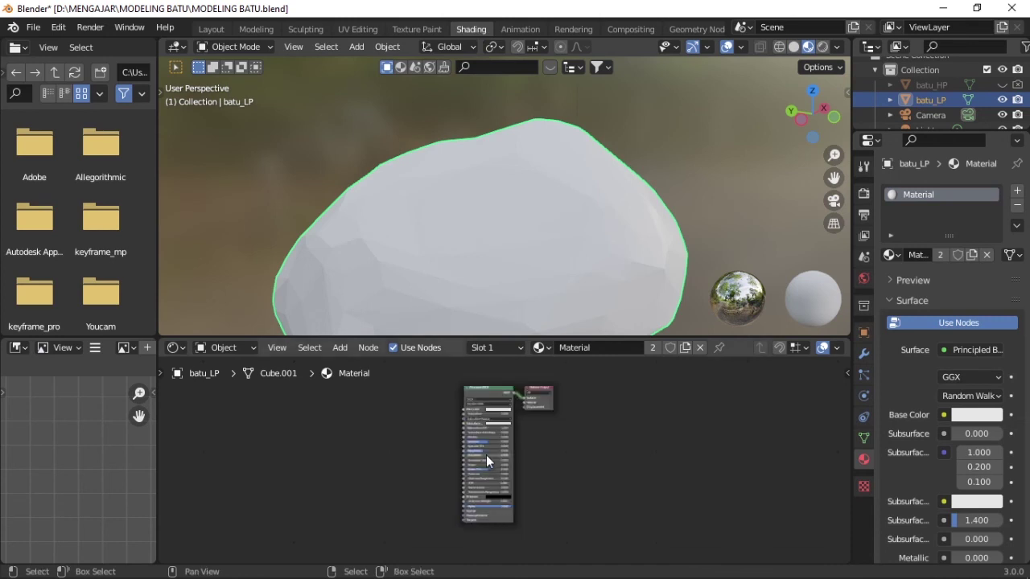
{"action": "scroll", "coordinate": [486, 455], "scroll_direction": "up", "scroll_amount": 5}
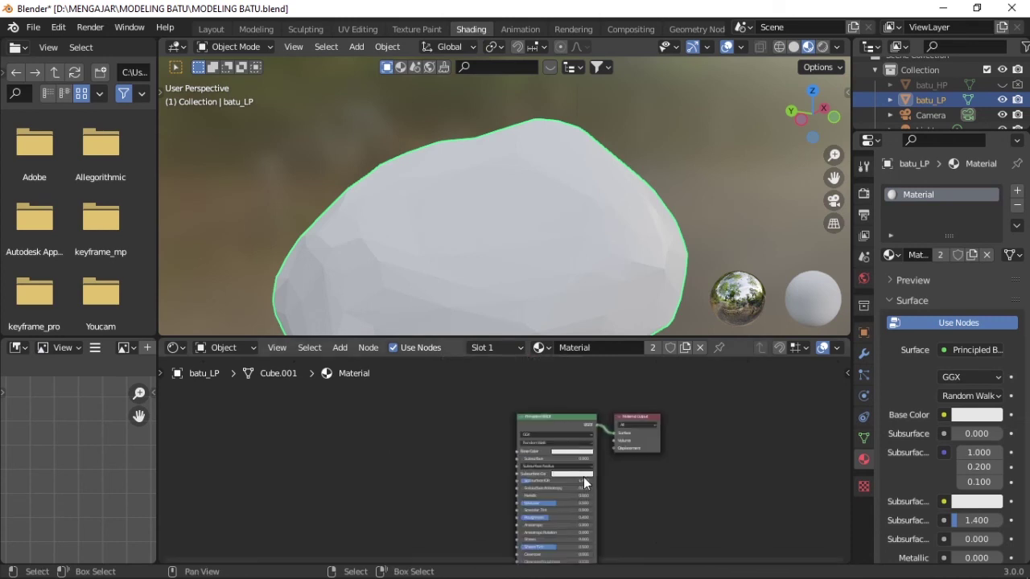
{"action": "scroll", "coordinate": [538, 408], "scroll_direction": "up", "scroll_amount": 2}
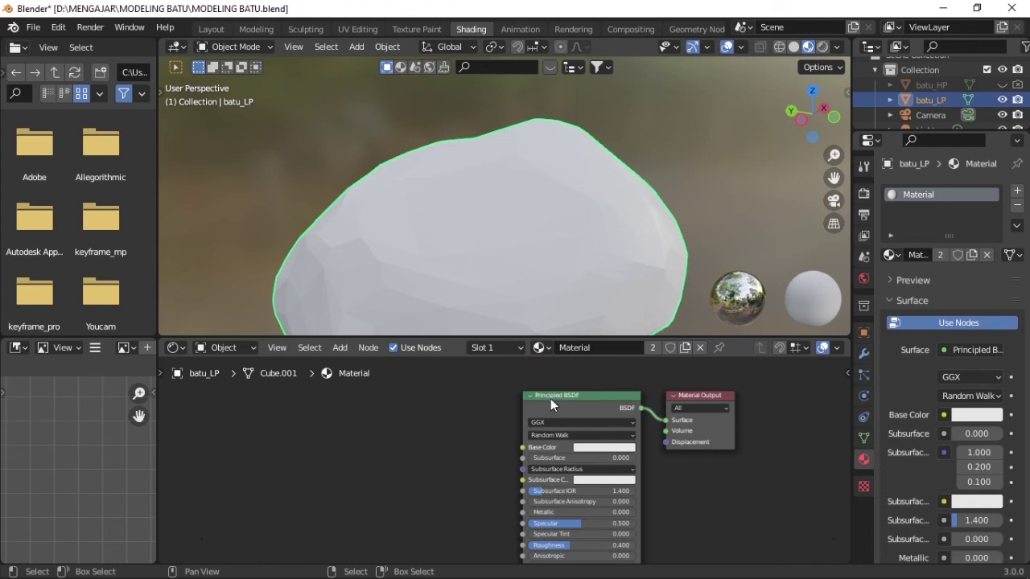
{"action": "left_click", "coordinate": [552, 398]}
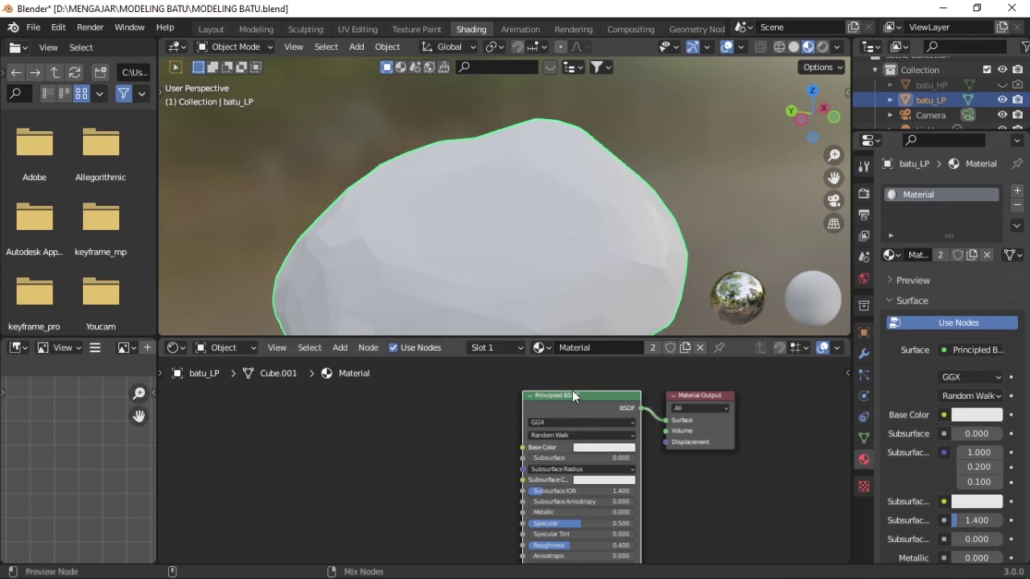
{"action": "key", "text": "ctrl+shift+t"}
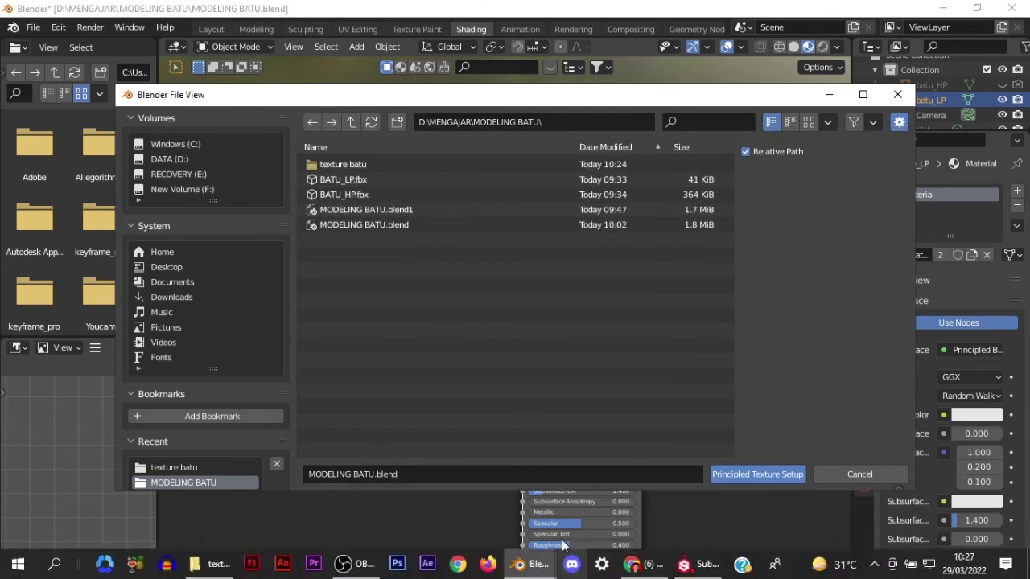
{"action": "double_click", "coordinate": [334, 169]}
{"action": "left_click_drag", "start_coordinate": [450, 324], "coordinate": [279, 133]}
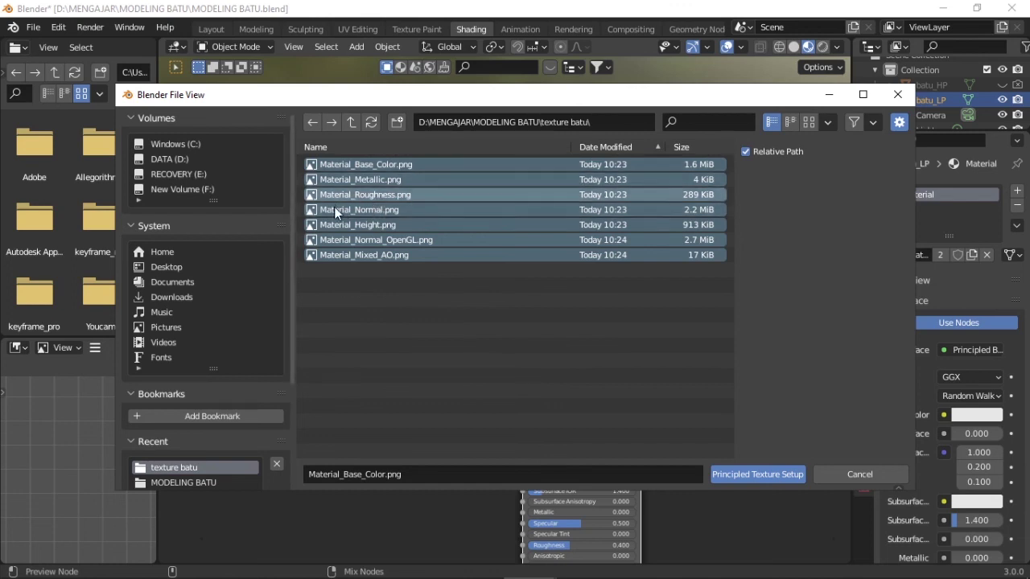
{"action": "left_click", "coordinate": [350, 210], "text": "ctrl"}
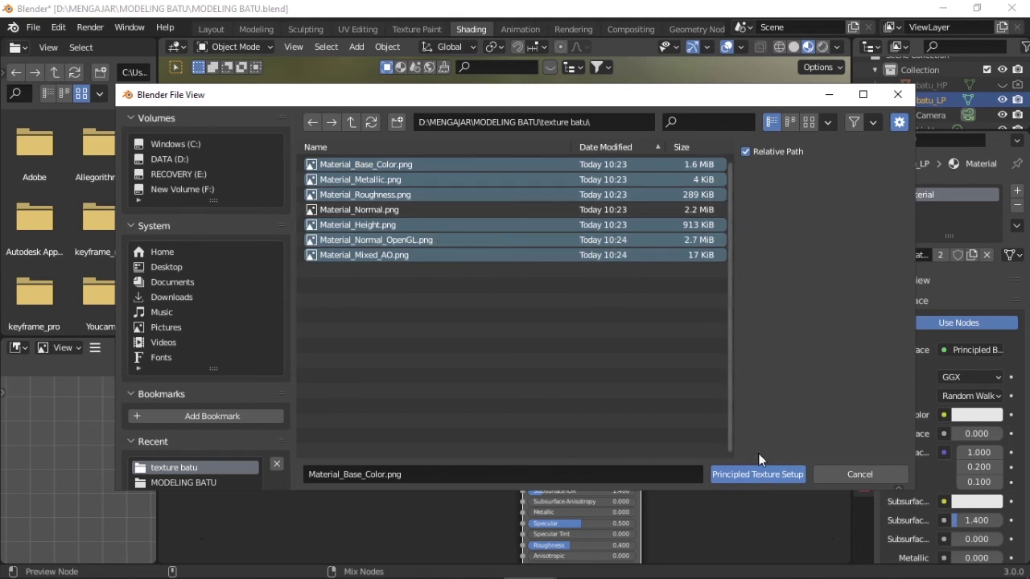
{"action": "left_click", "coordinate": [764, 474]}
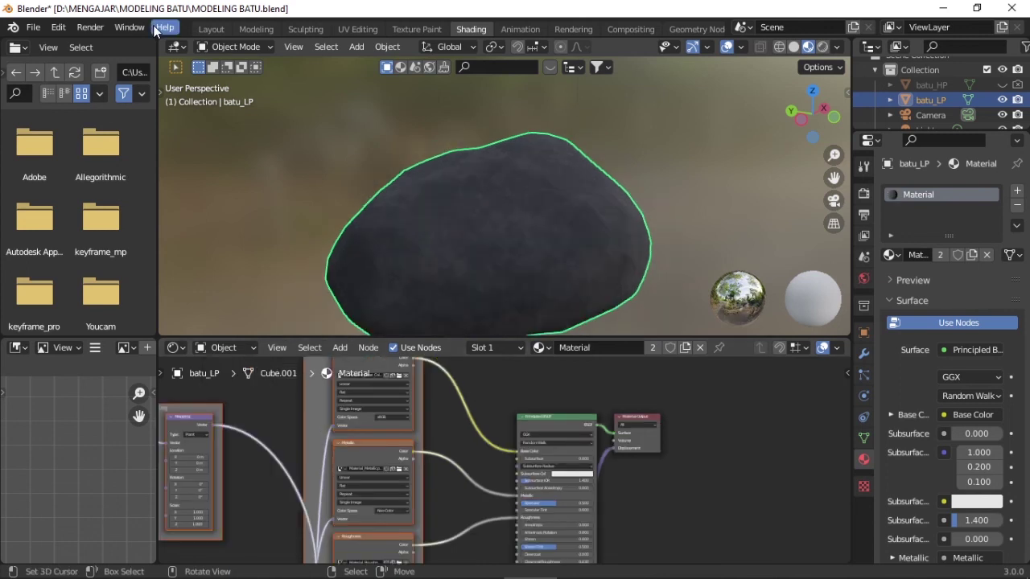
Return to the Layout workspace, display batu_LP in Material Preview shading, deselect it and inspect the textured rock from several sides.
{"action": "left_click", "coordinate": [211, 29]}
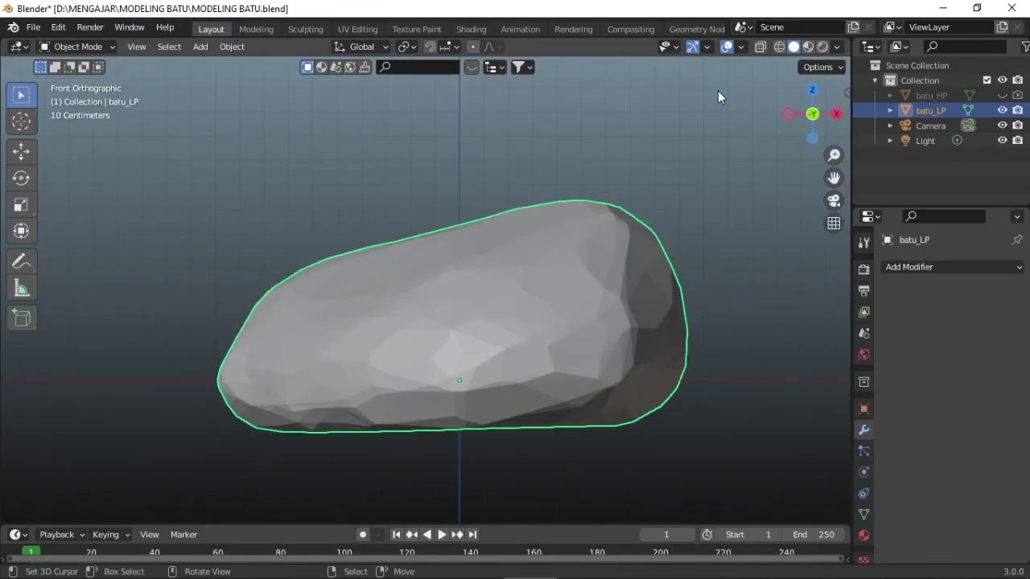
{"action": "key", "text": "z"}
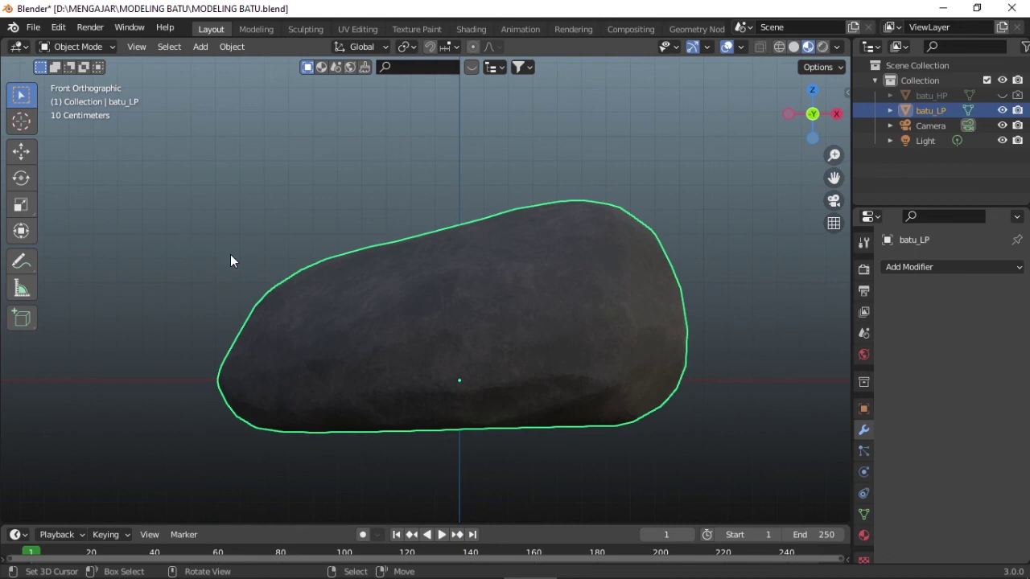
{"action": "middle_click_drag", "start_coordinate": [230, 261], "coordinate": [477, 345]}
{"action": "left_click", "coordinate": [344, 241]}
{"action": "middle_click_drag", "start_coordinate": [322, 228], "coordinate": [494, 288]}
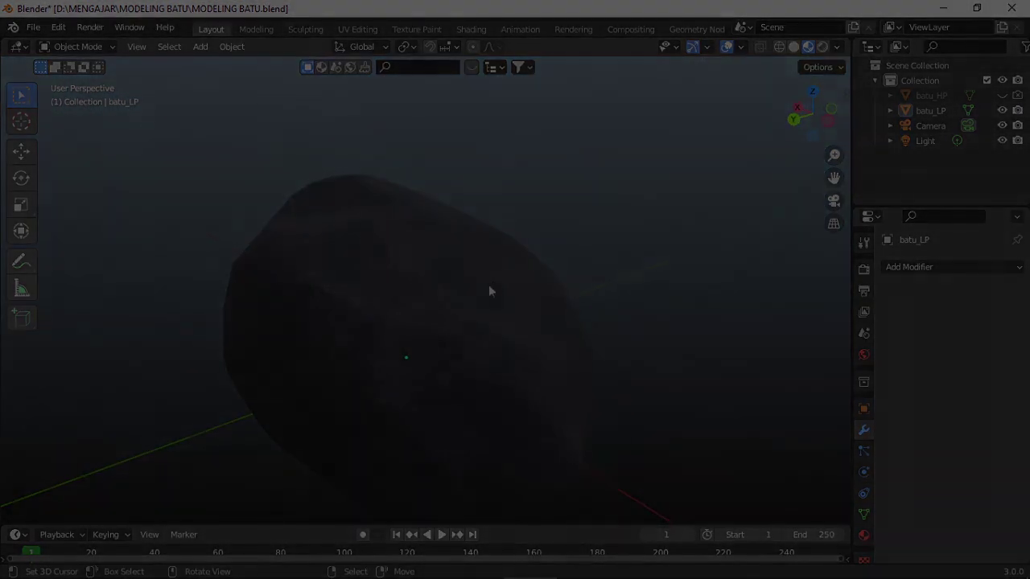